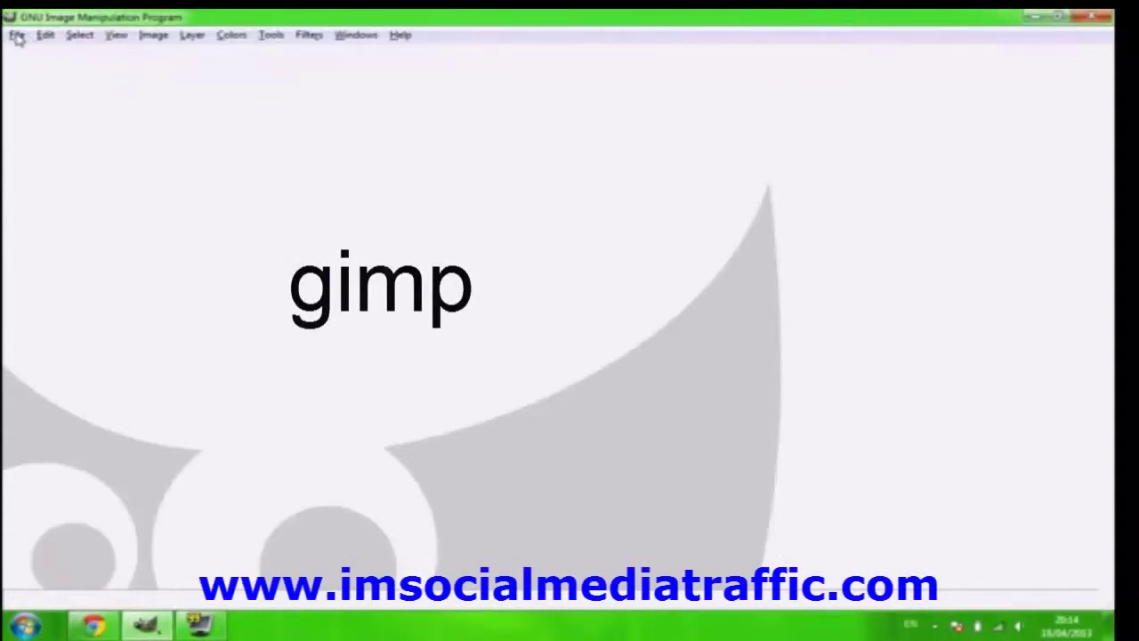
Step: Create a new blank image 2120 px wide and 1192 px high
left_click(17, 36)
left_click(40, 52)
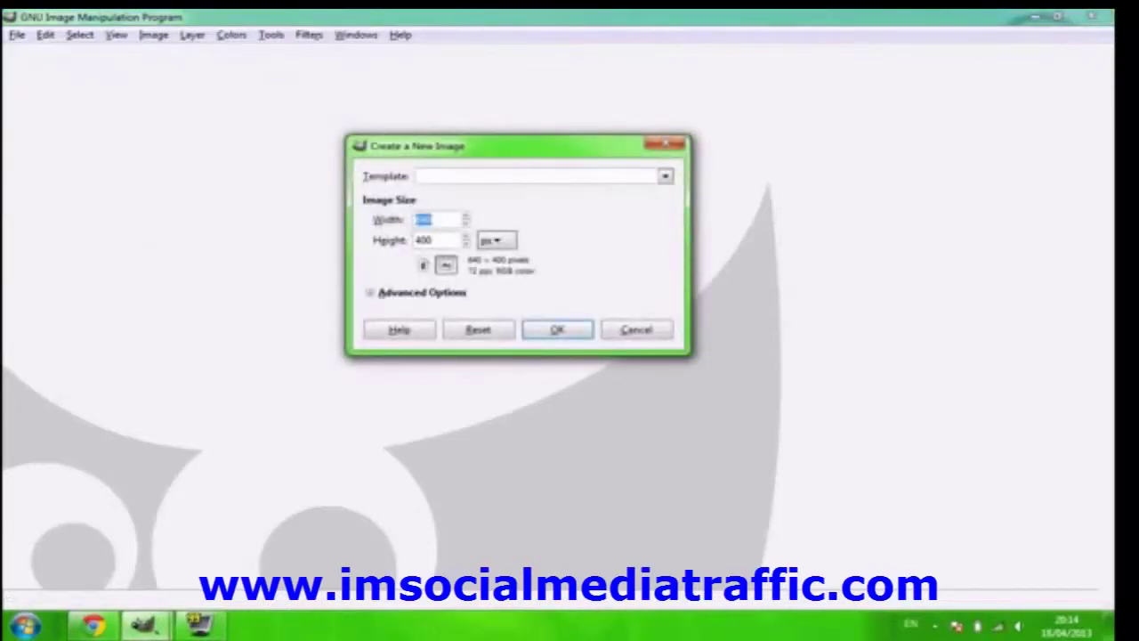
type("2120")
key("Tab")
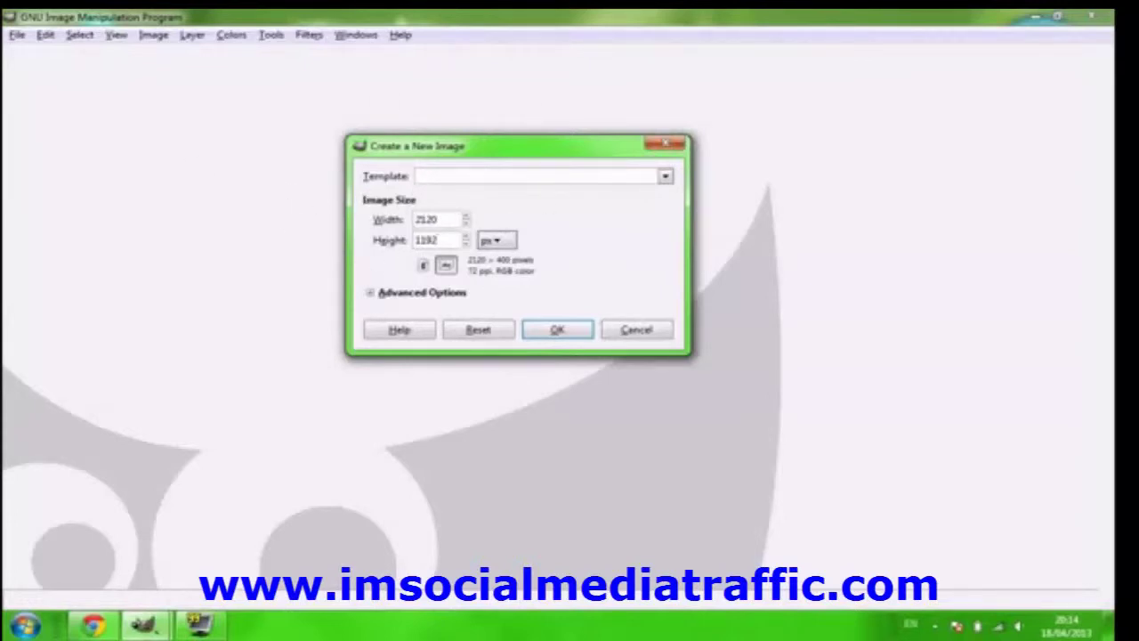
left_click(575, 333)
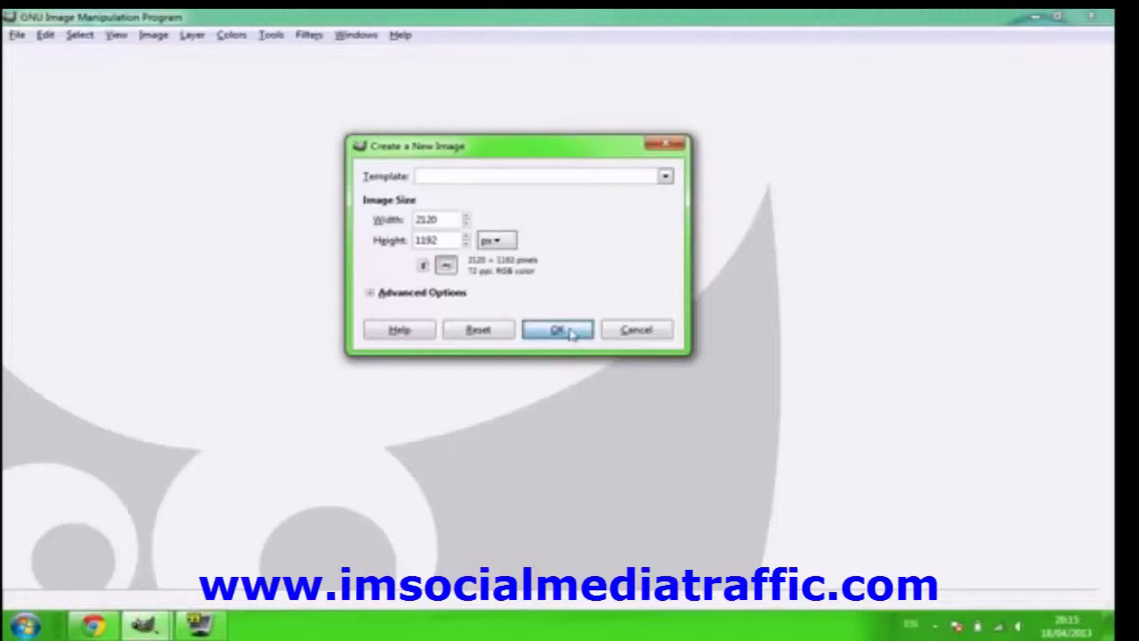
left_click(573, 332)
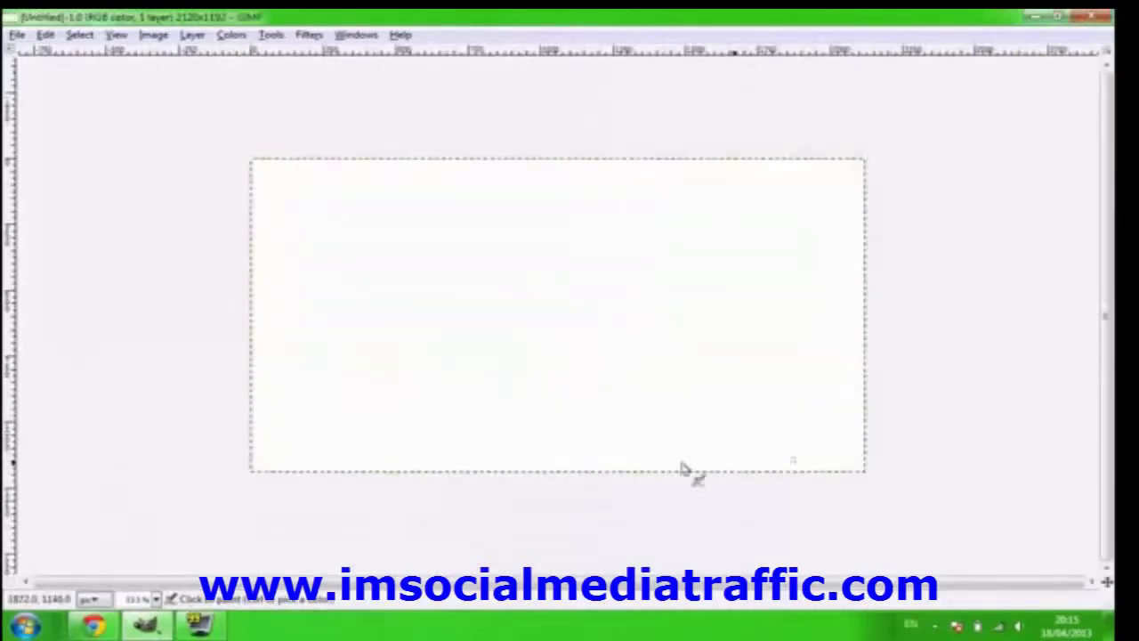
Step: Open a new toolbox and move it beside the canvas so the image stays uncovered
left_click(356, 36)
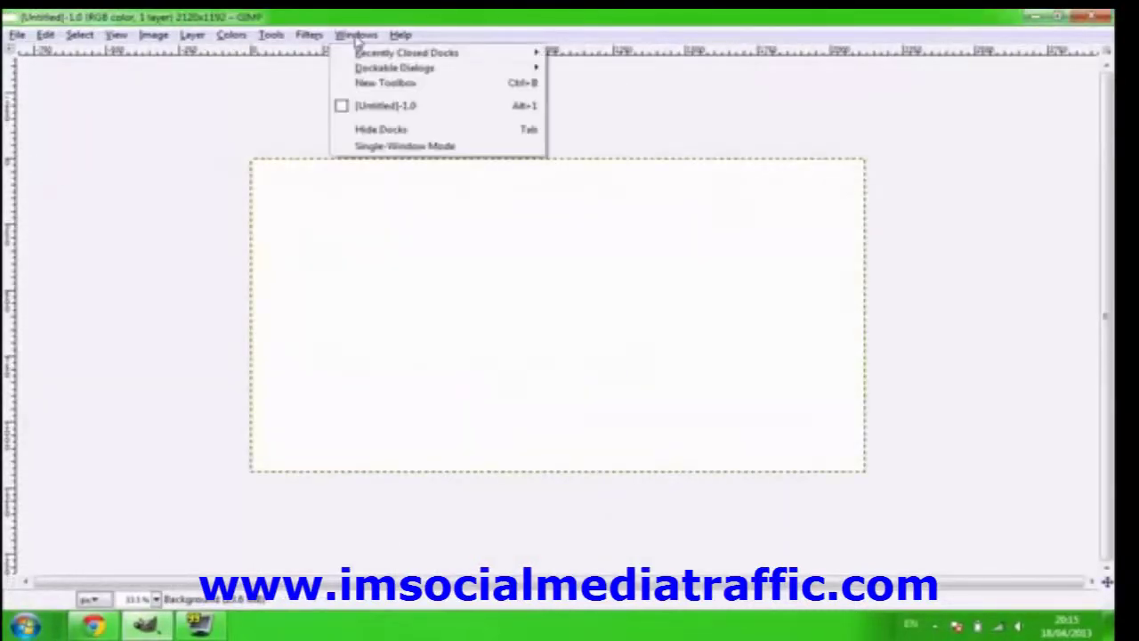
left_click(356, 36)
left_click(355, 36)
mouse_move(376, 55)
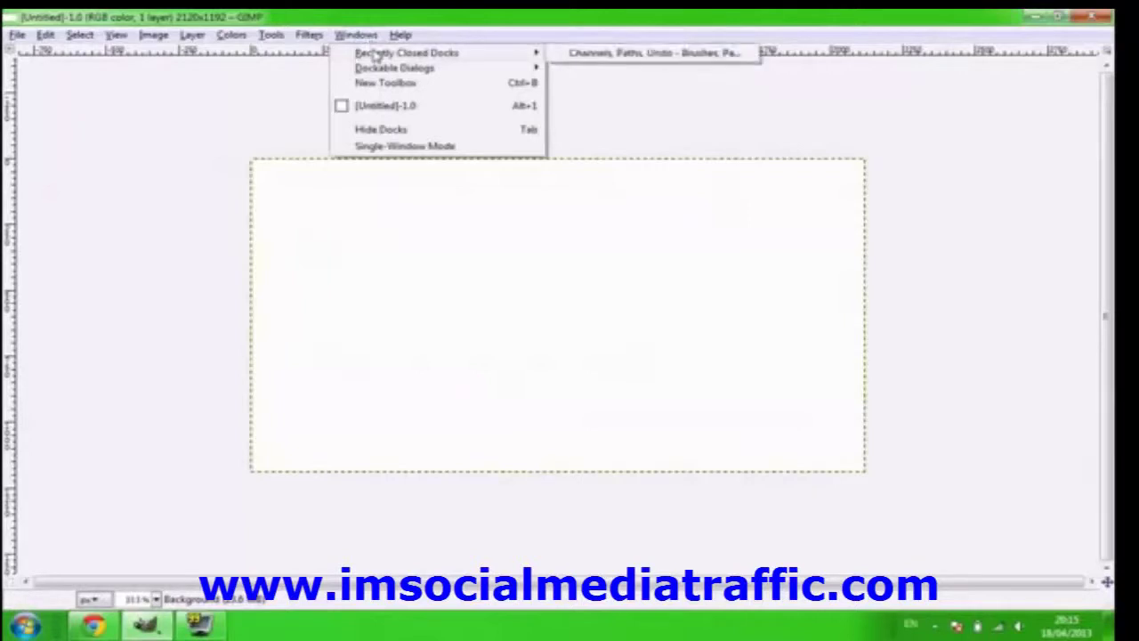
left_click(579, 56)
left_click(365, 38)
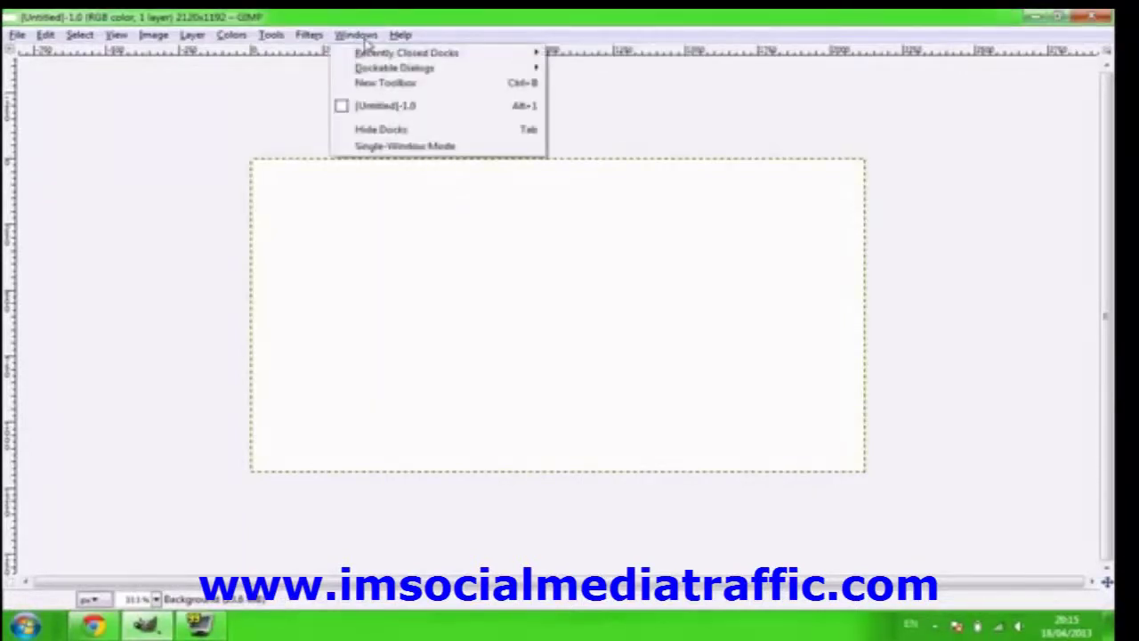
left_click(376, 87)
left_click_drag(368, 19, 12, 28)
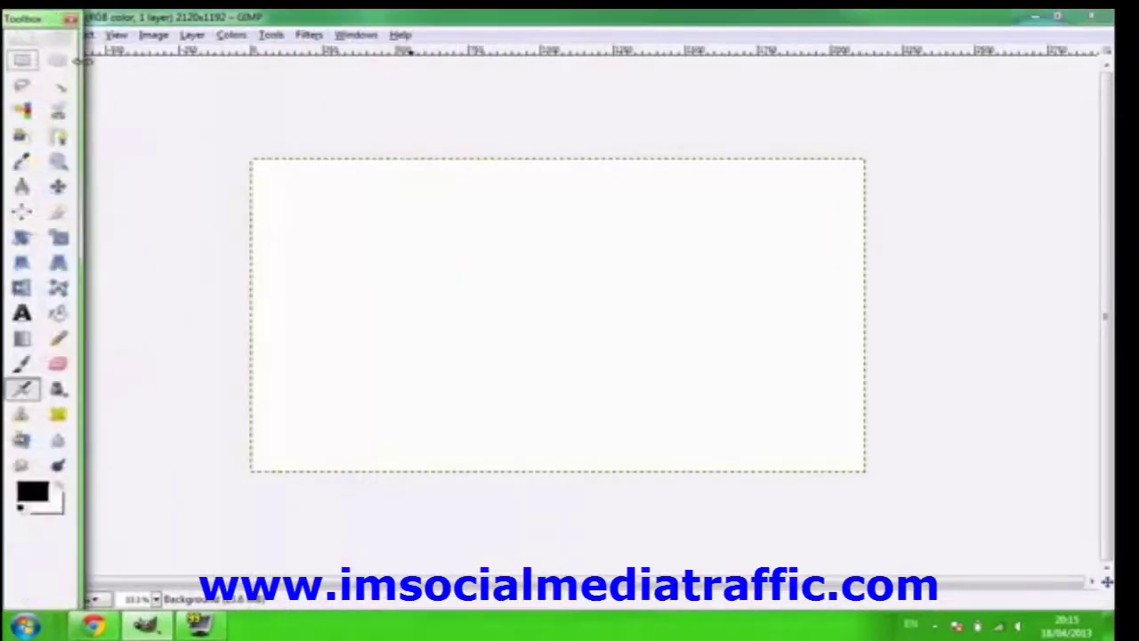
Step: Open the Layers dialog, make it taller and wider, and arrange it and the toolbox on either side of the canvas
left_click(347, 35)
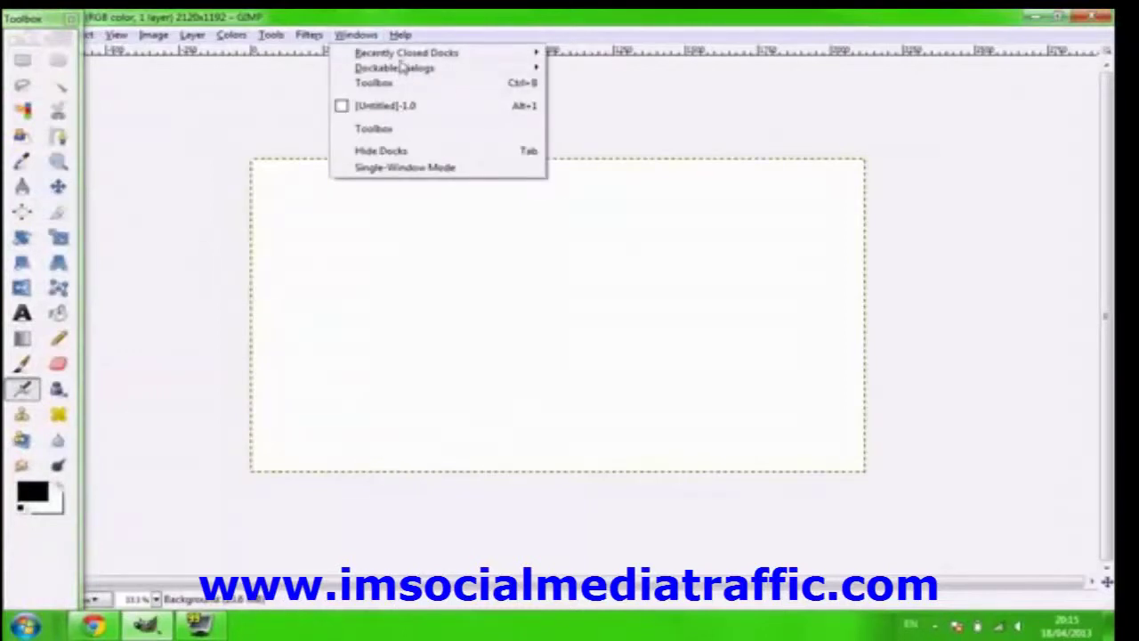
mouse_move(406, 69)
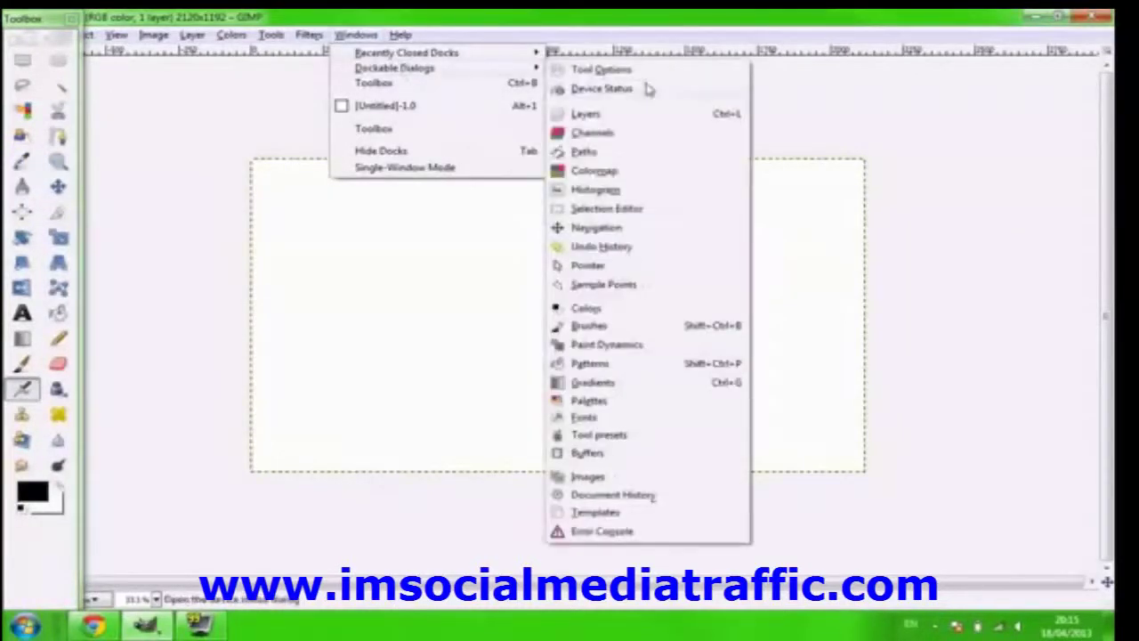
left_click(623, 114)
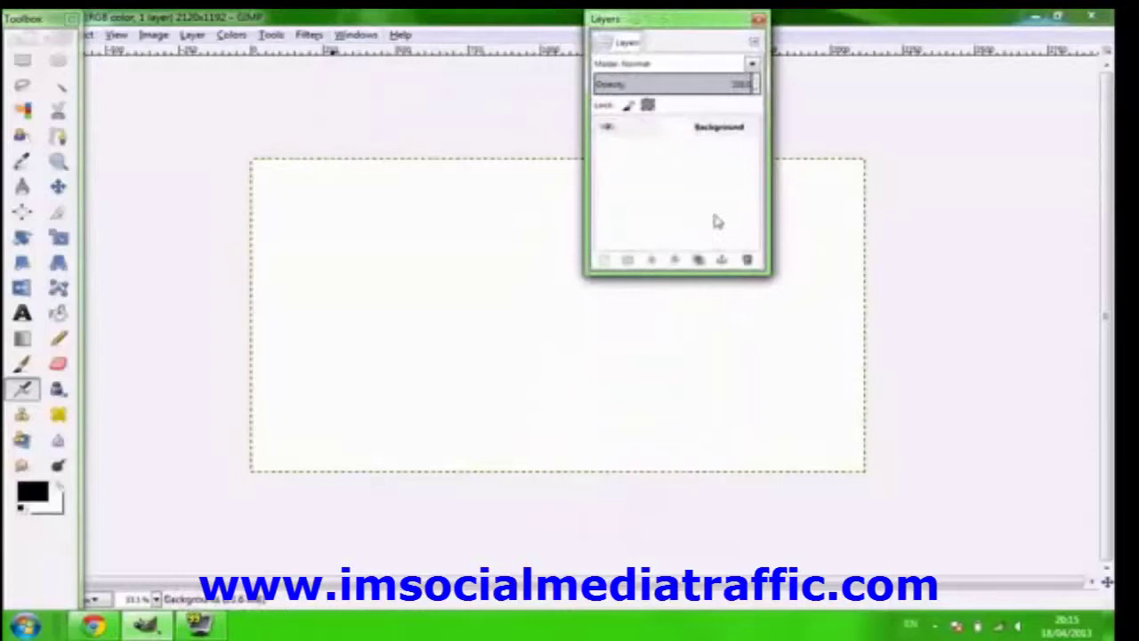
left_click_drag(681, 274, 715, 600)
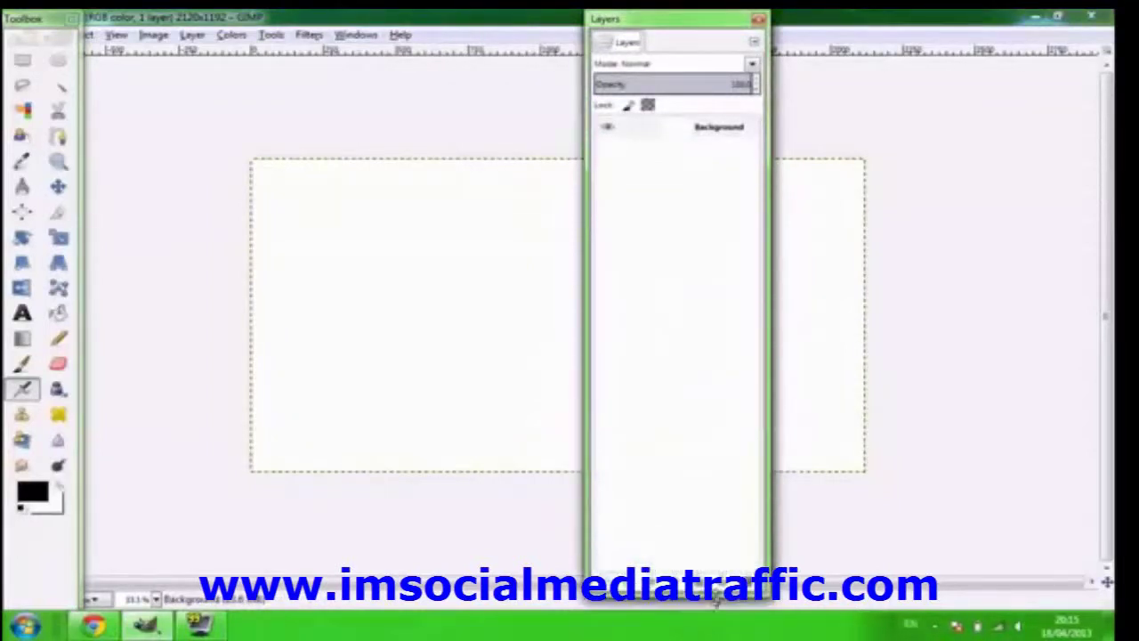
left_click_drag(769, 509, 801, 506)
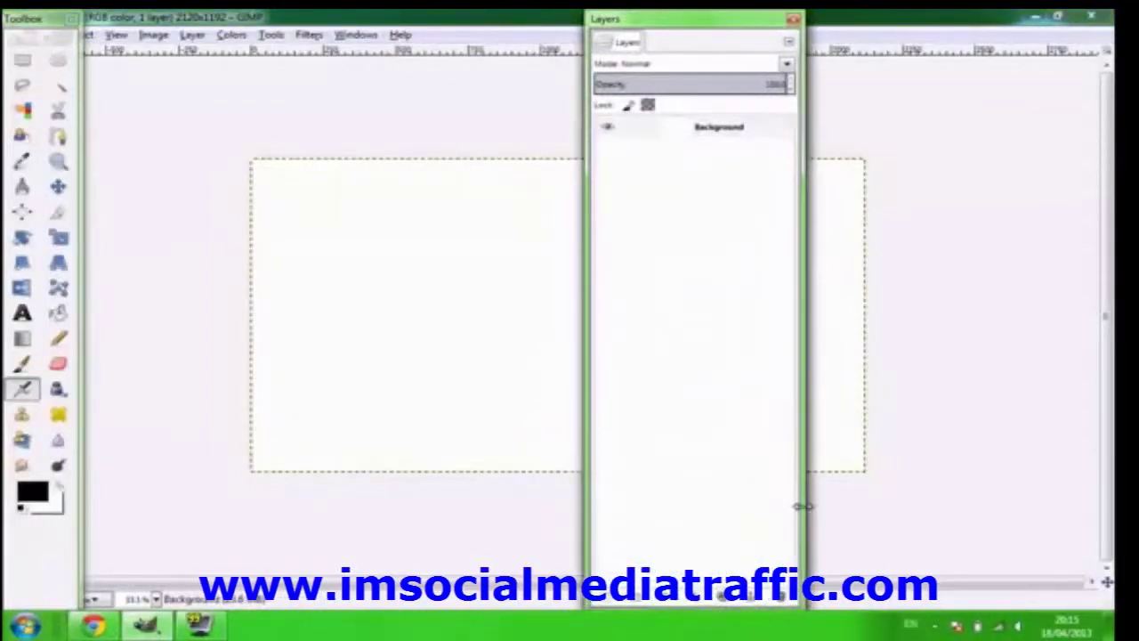
left_click_drag(664, 19, 977, 29)
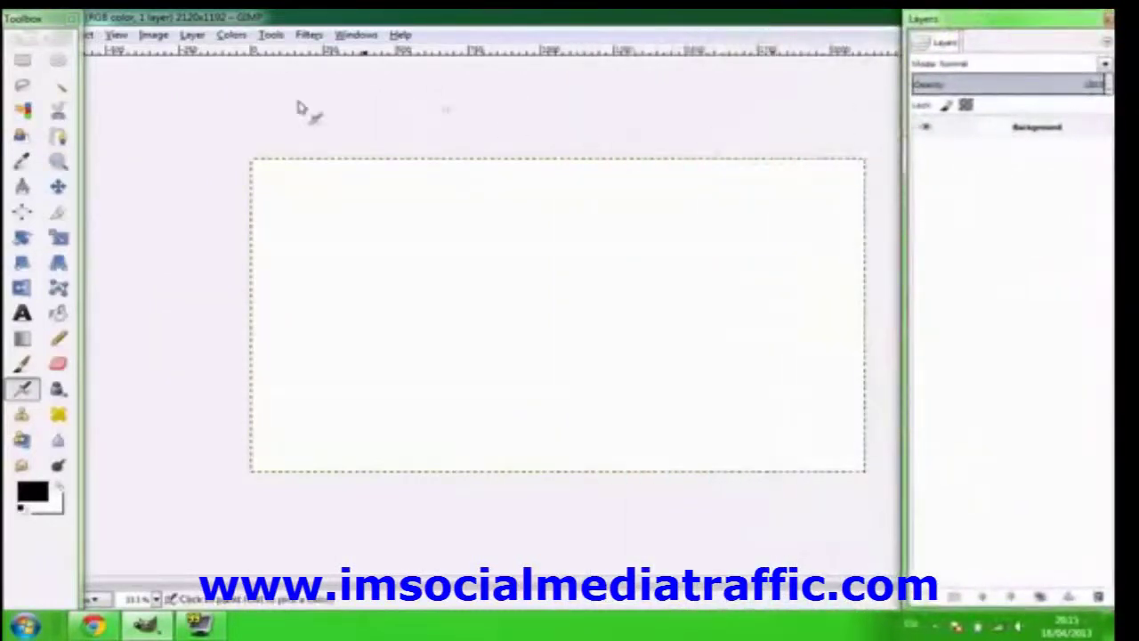
left_click_drag(64, 23, 94, 21)
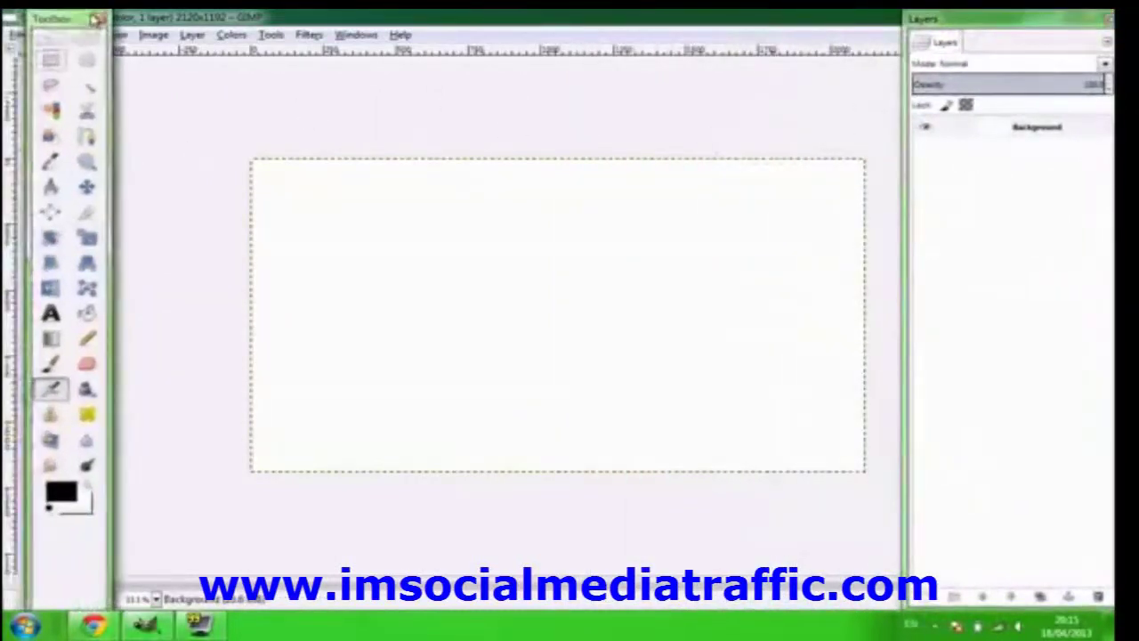
Step: Set the foreground colour to the dark green swatch, 18910b
left_click(64, 484)
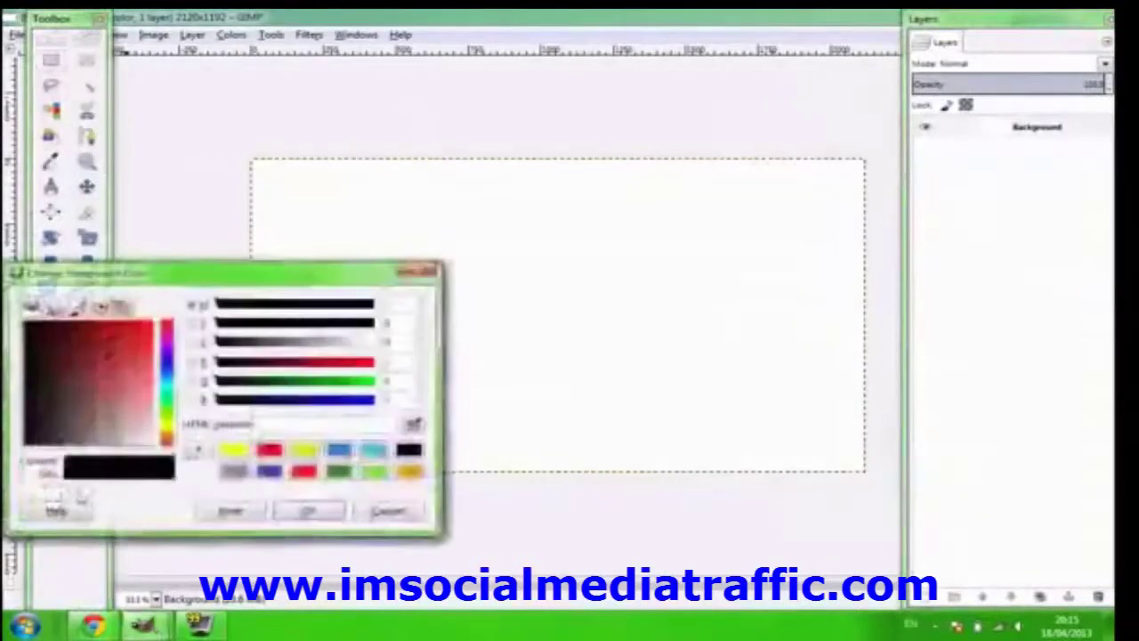
left_click(428, 271)
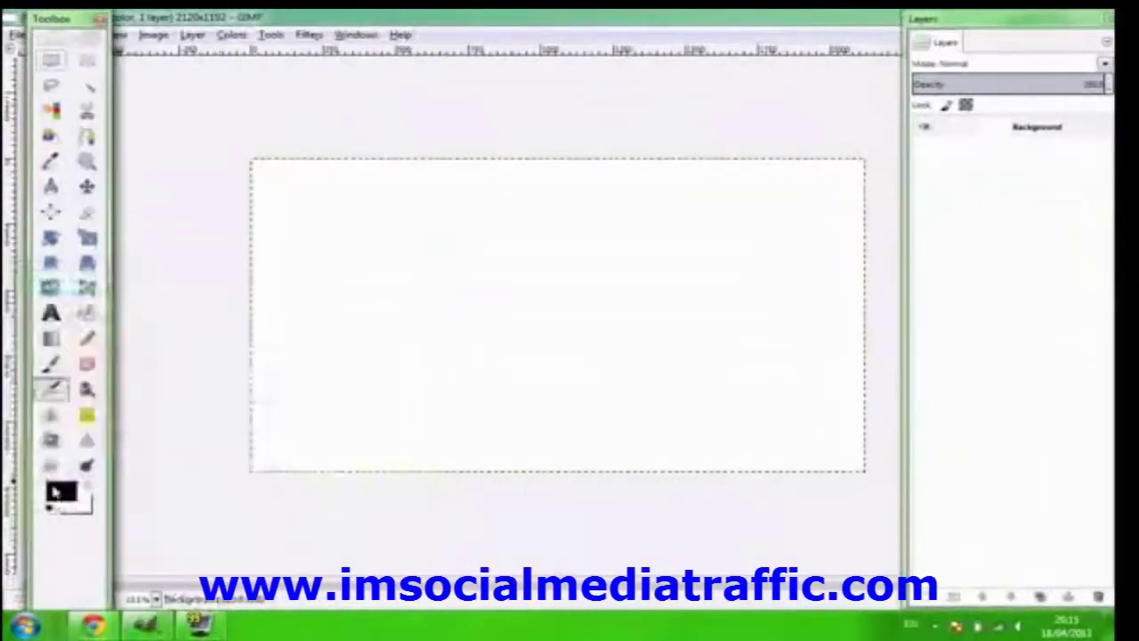
left_click(63, 495)
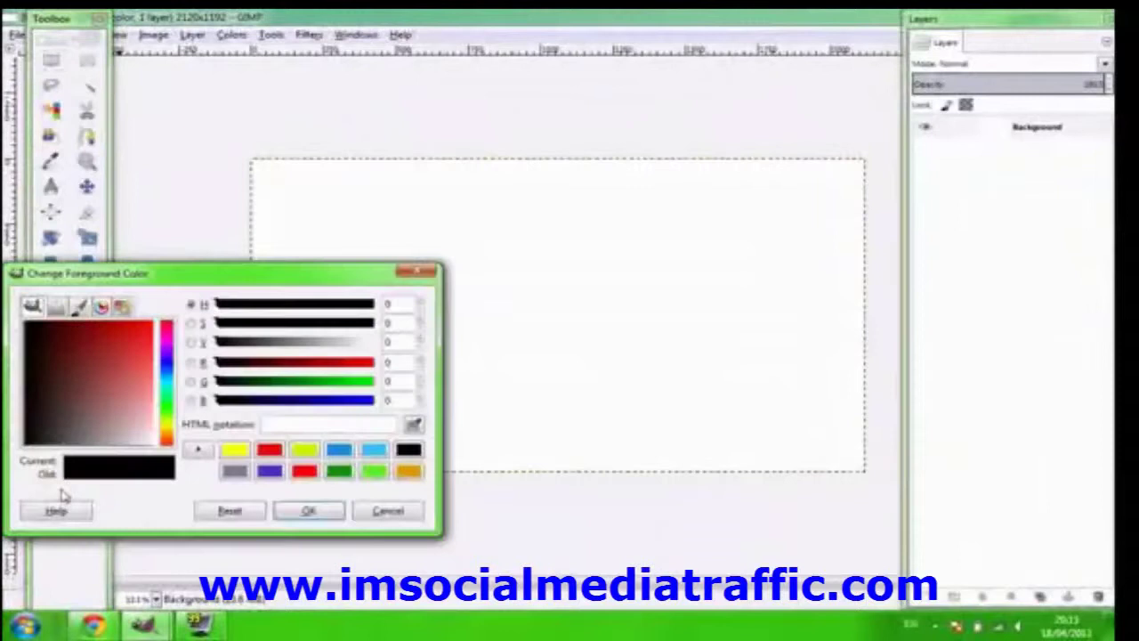
left_click(339, 472)
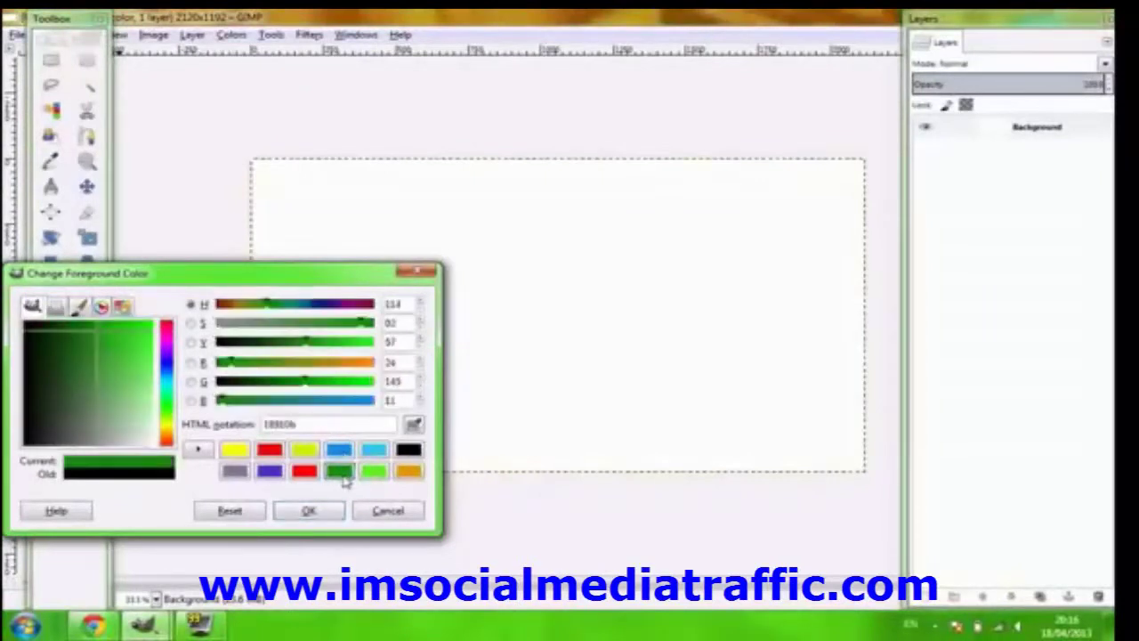
left_click(318, 514)
Step: Set the background colour to the bright light green swatch
left_click(74, 505)
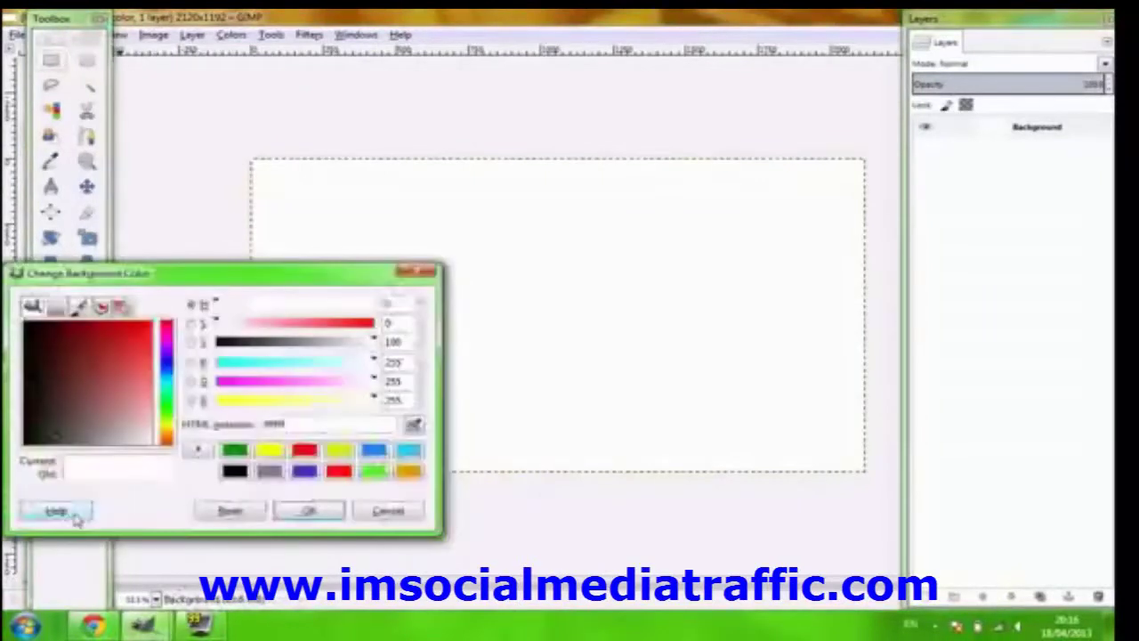
left_click(373, 472)
left_click(278, 514)
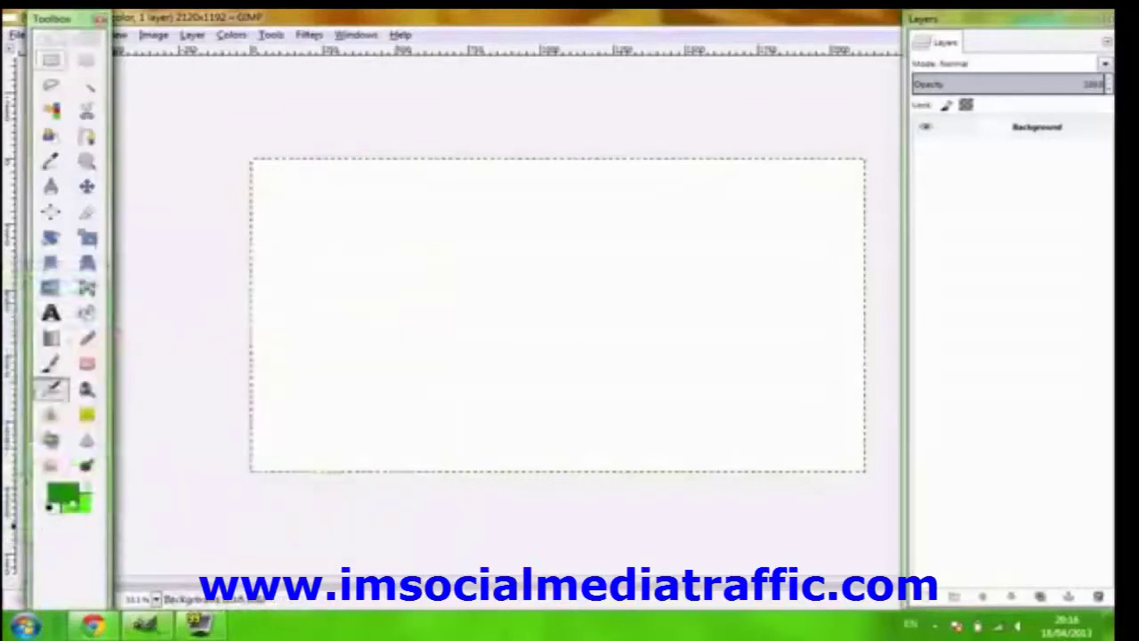
Step: Fill the Background layer with a diagonal foreground-to-background linear gradient from its upper left to its lower right area using the Blend tool
left_click(50, 342)
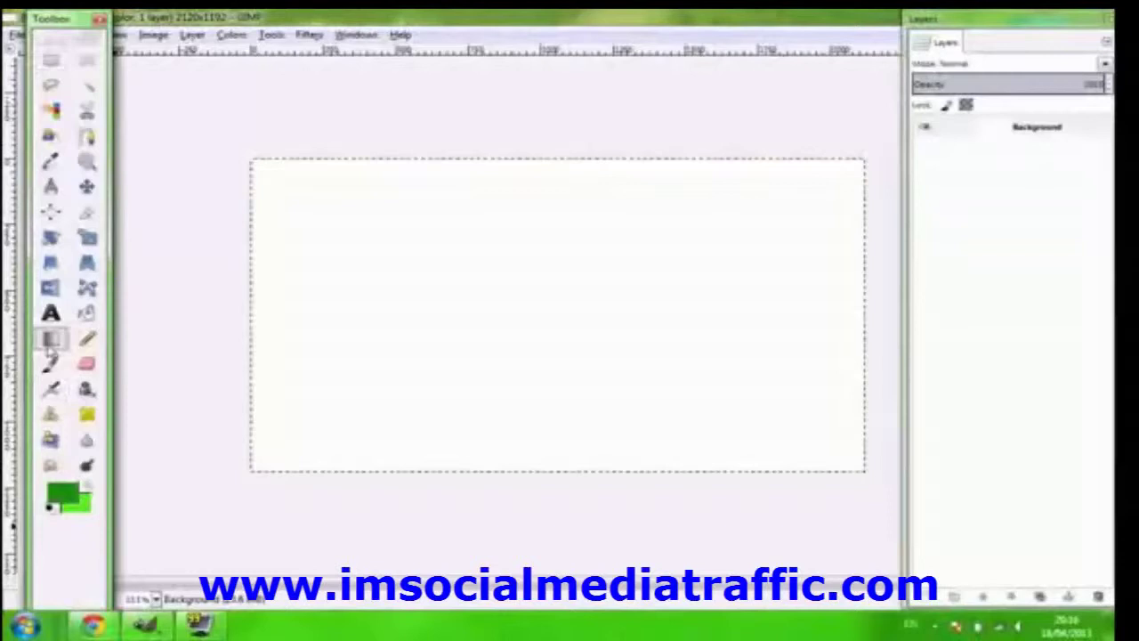
double_click(50, 353)
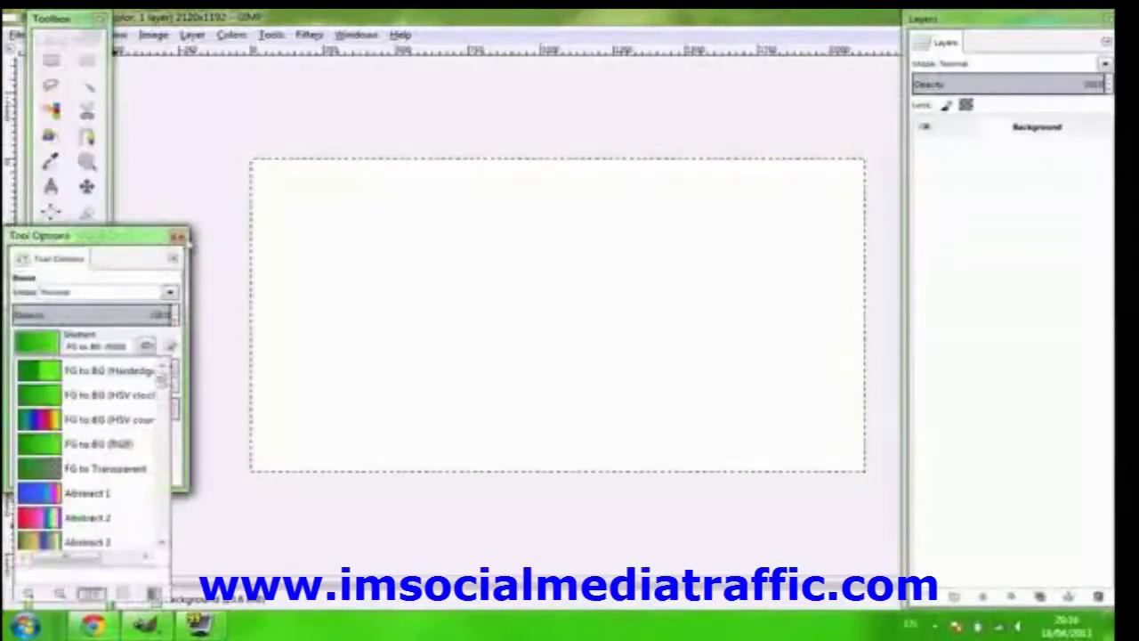
left_click(178, 236)
left_click(178, 236)
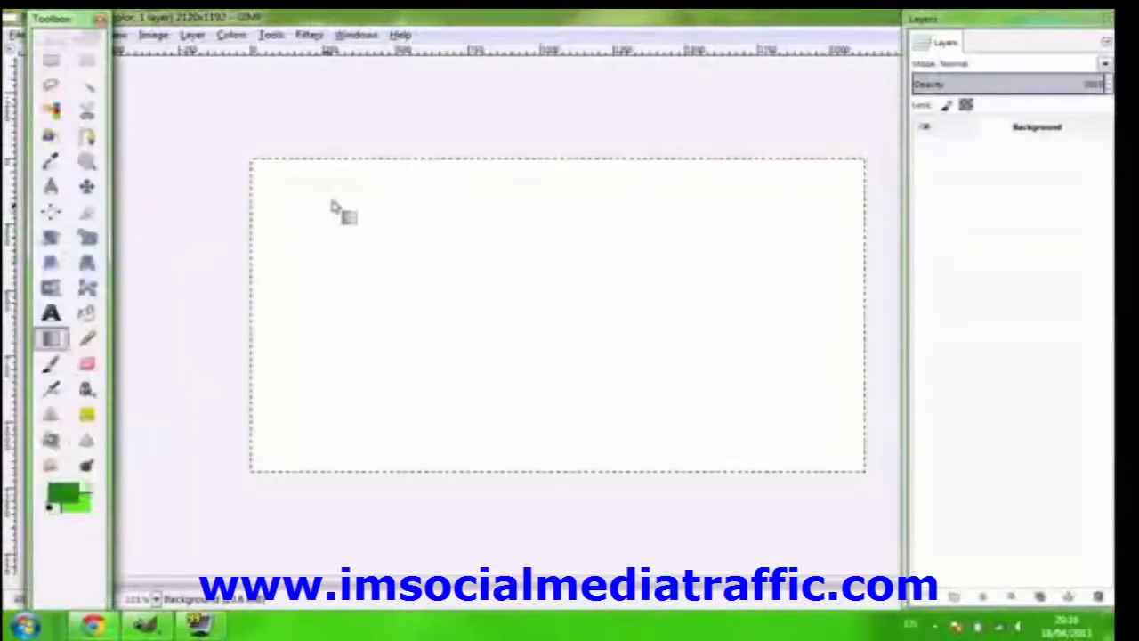
left_click_drag(333, 182, 792, 434)
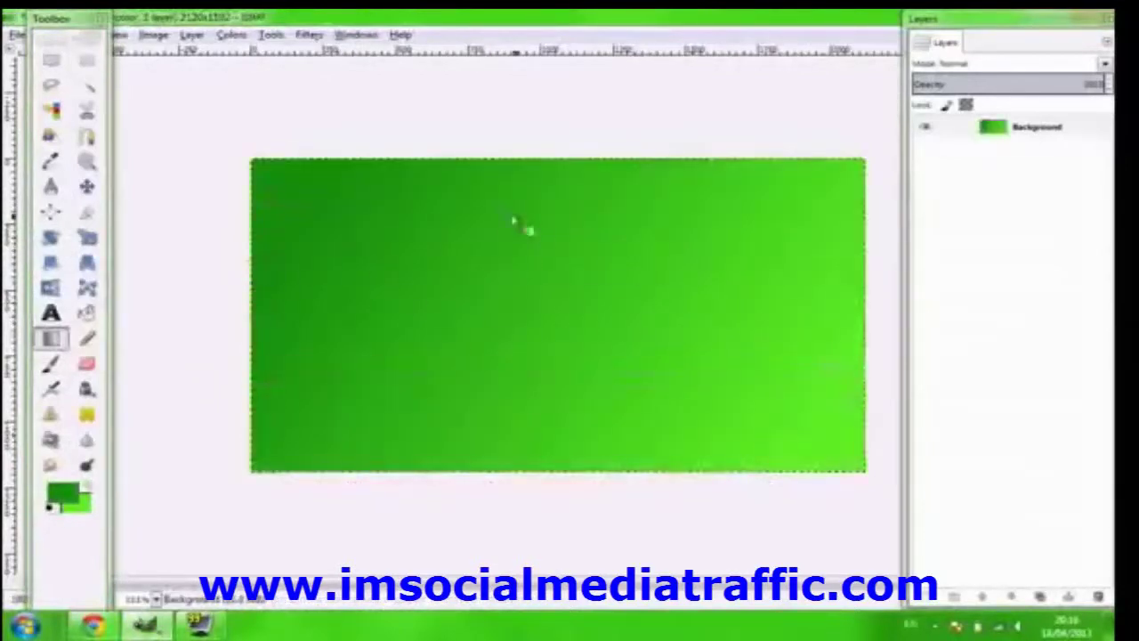
Step: Redraw the linear gradient over the Background layer in several directions, finishing with one running from the middle down past its lower edge
left_click_drag(517, 322, 525, 370)
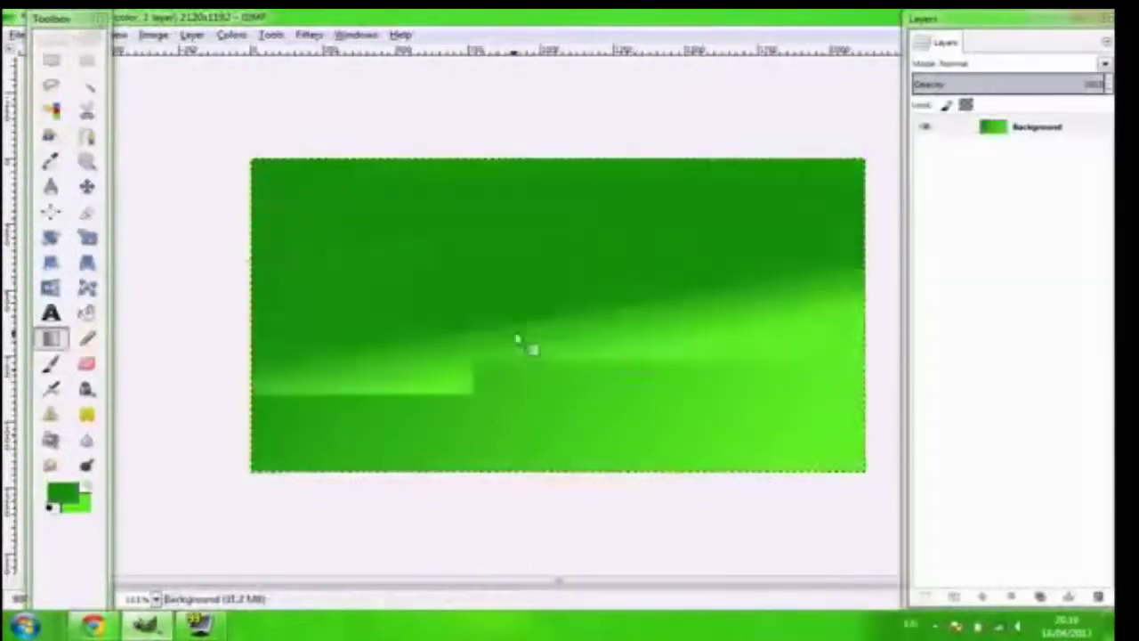
left_click_drag(521, 322, 508, 427)
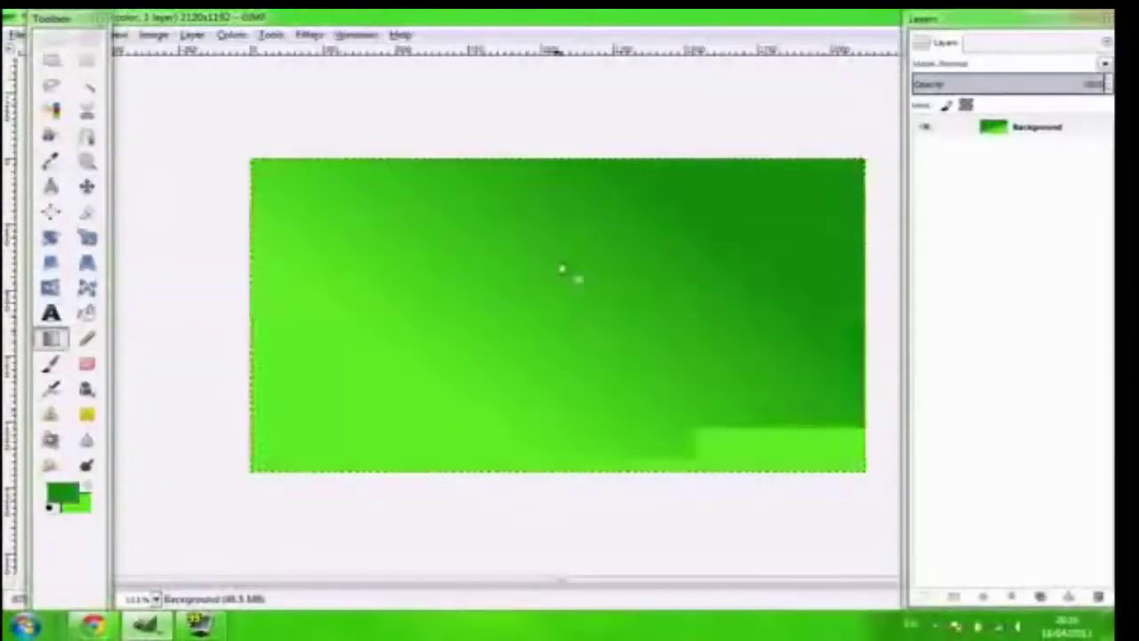
left_click_drag(561, 270, 579, 483)
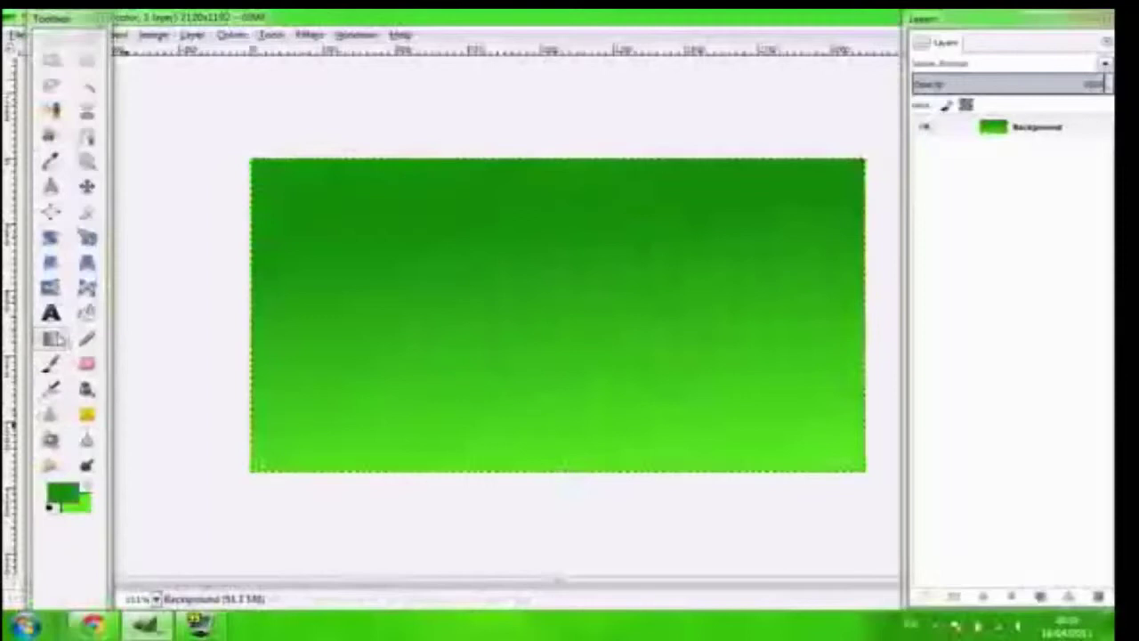
Step: Set the gradient shape to Spiral (ccw) and draw a short gradient at the canvas centre to fill the layer with a spiral
double_click(53, 337)
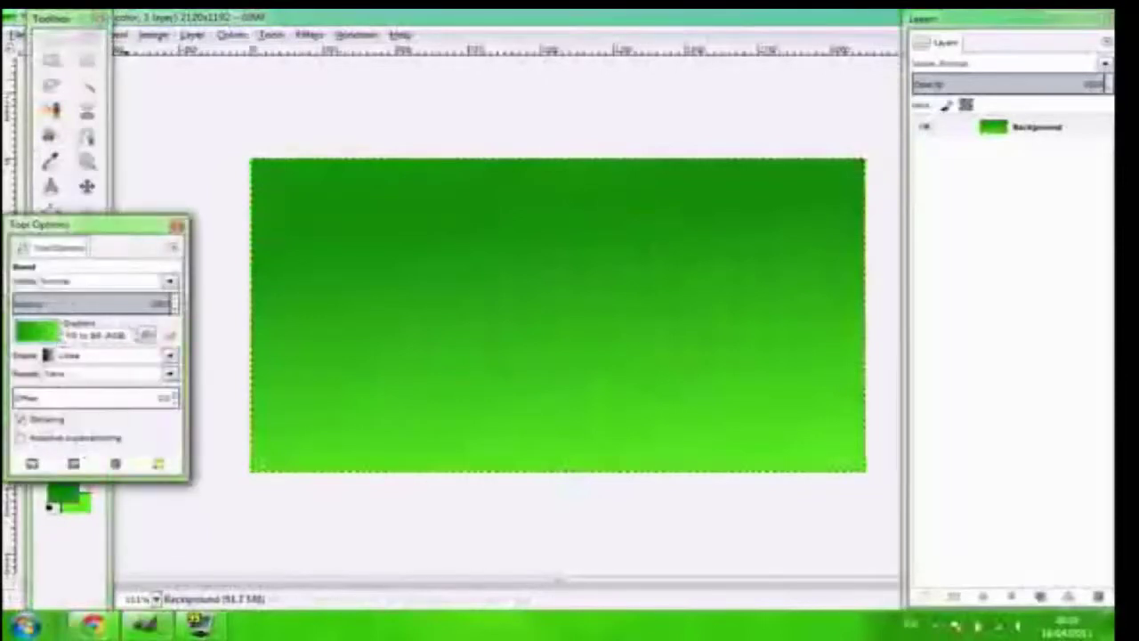
left_click(105, 356)
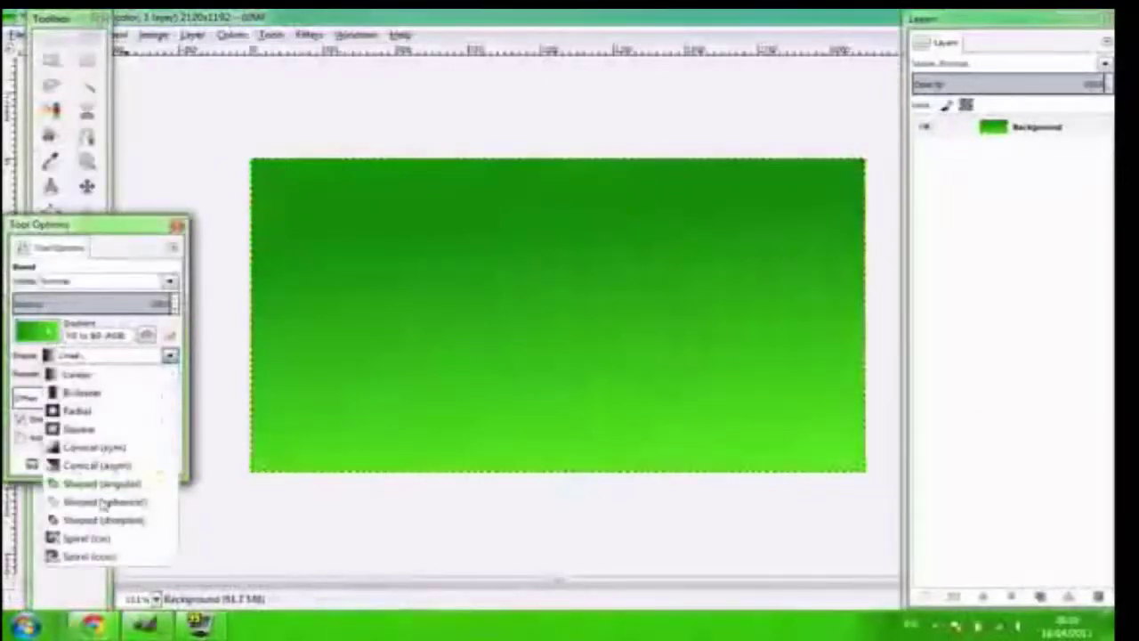
left_click(89, 556)
left_click(177, 226)
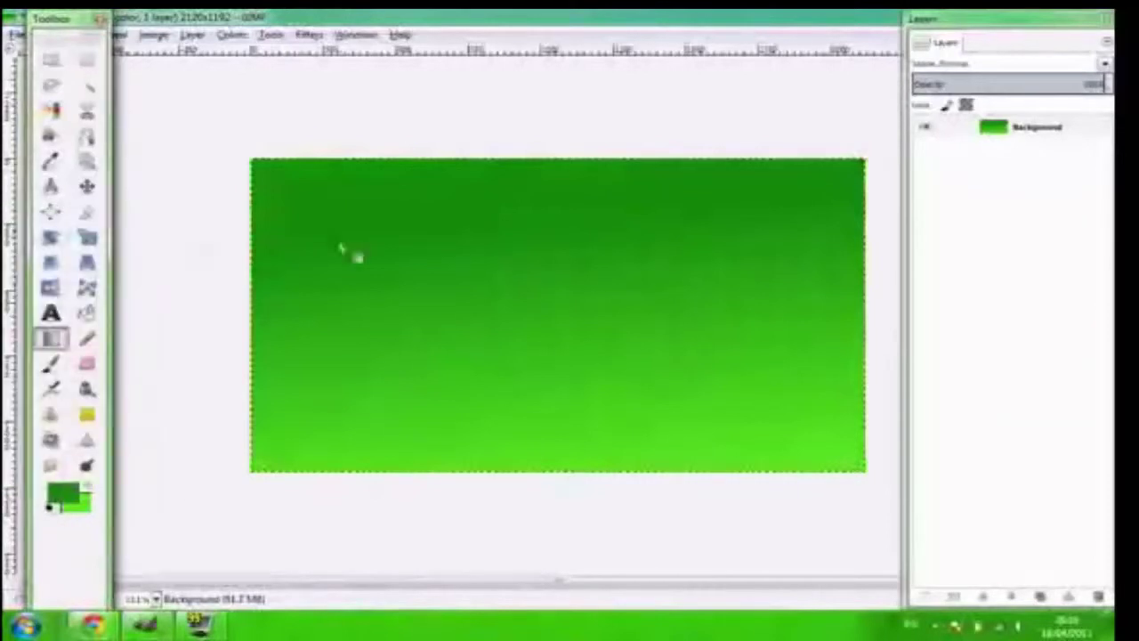
left_click_drag(549, 287, 555, 332)
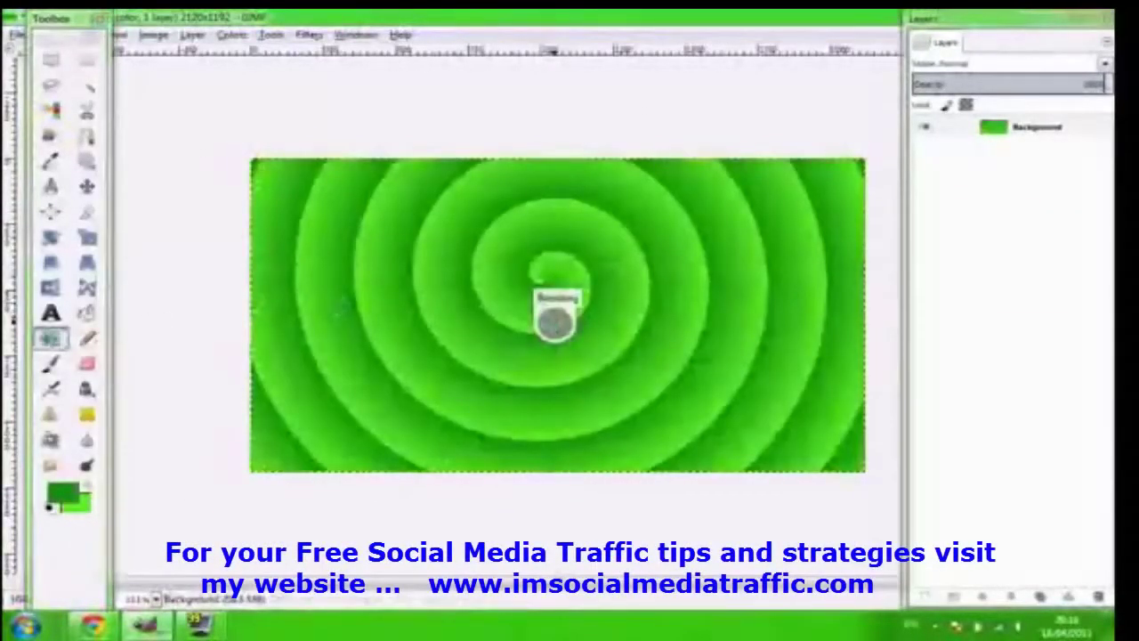
Step: Set the gradient shape back to Linear and fill the Background layer with a diagonal dark-to-light green gradient running down and to the right
double_click(51, 338)
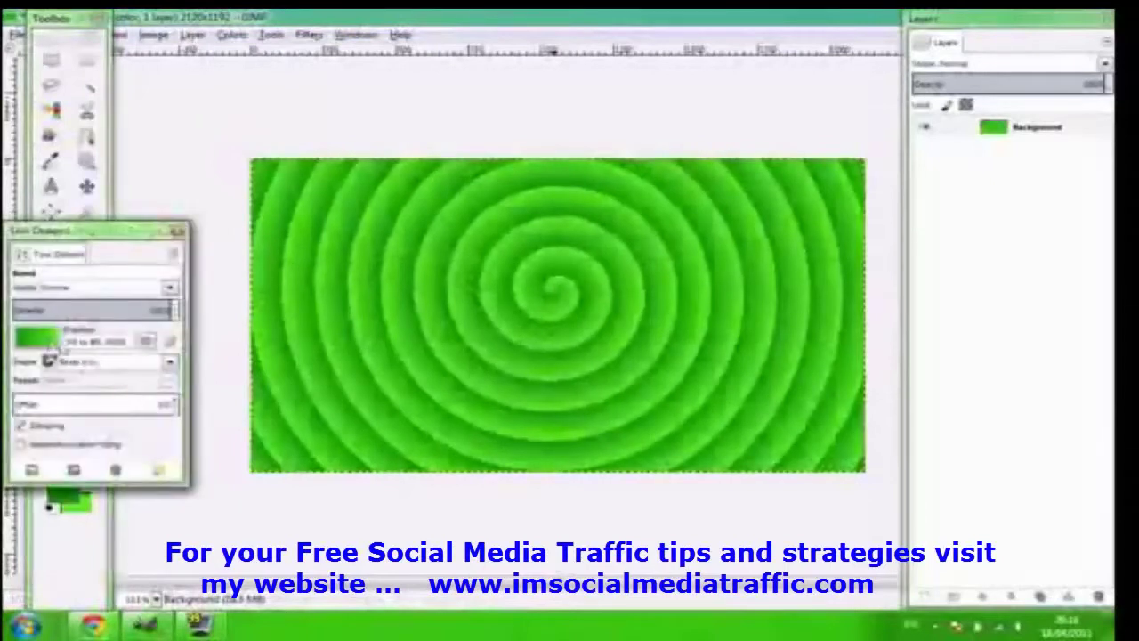
left_click(63, 365)
left_click(82, 371)
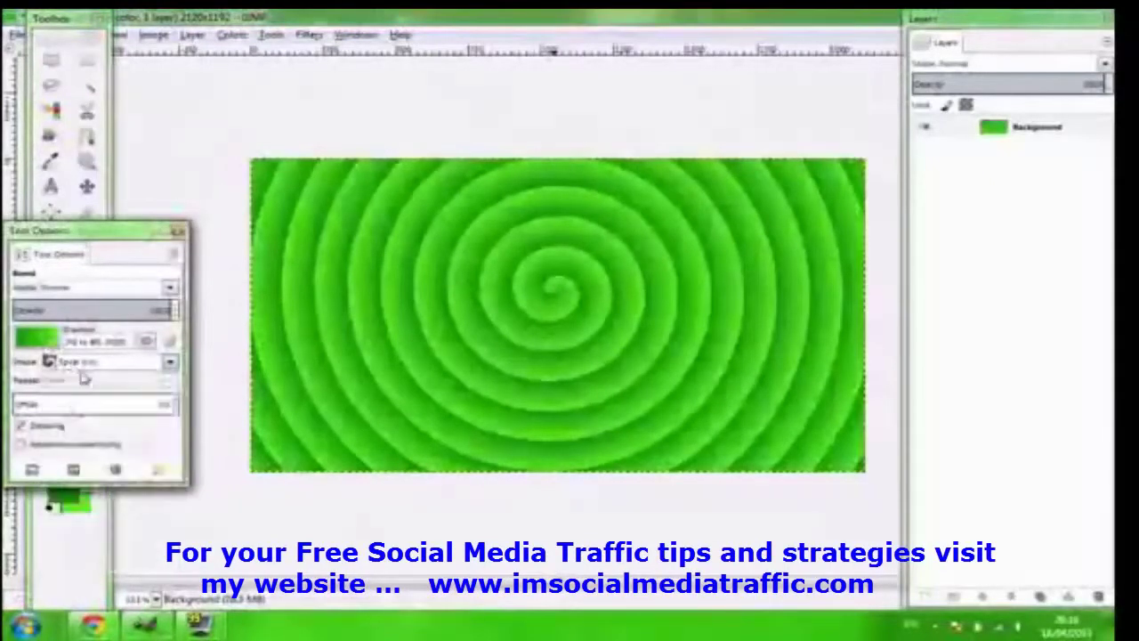
left_click(125, 358)
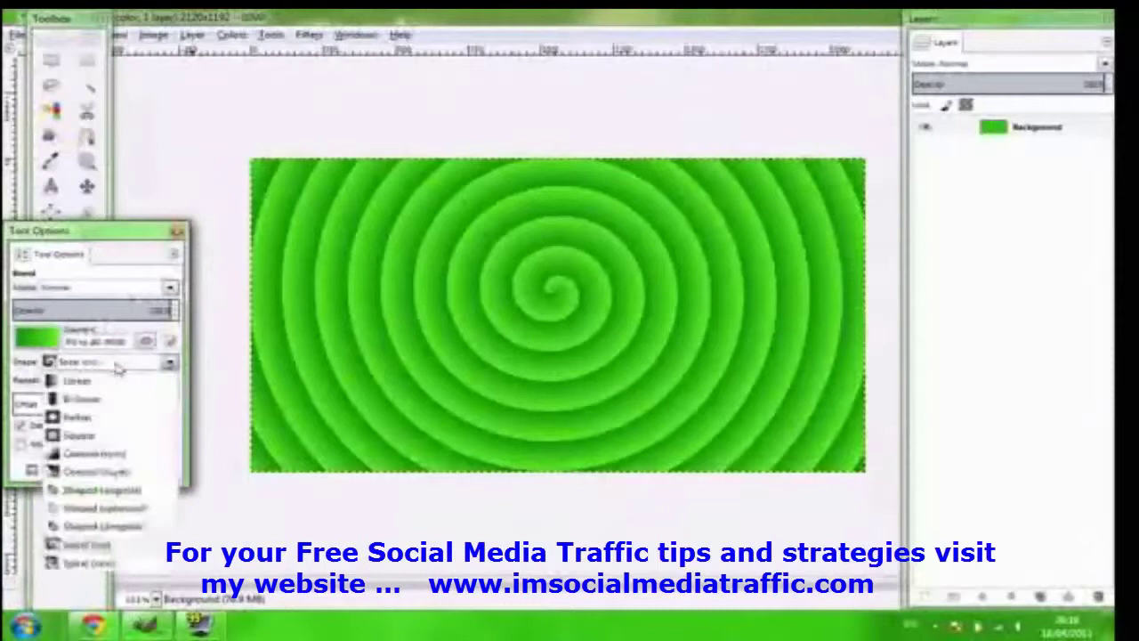
left_click(118, 386)
left_click(176, 232)
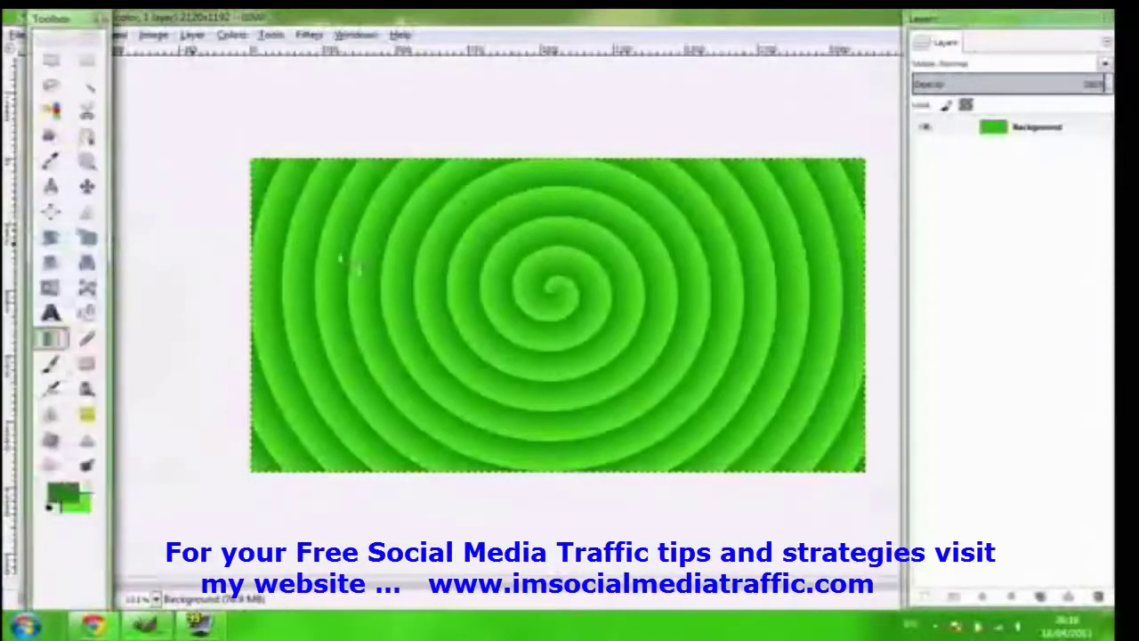
left_click_drag(427, 278, 874, 448)
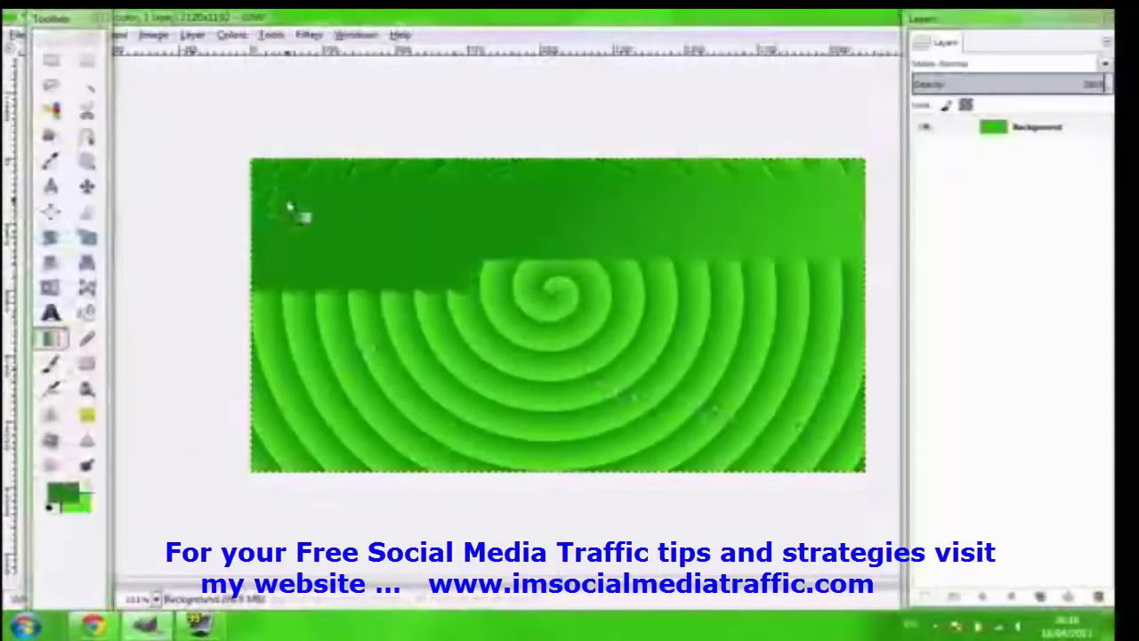
left_click_drag(752, 384, 757, 387)
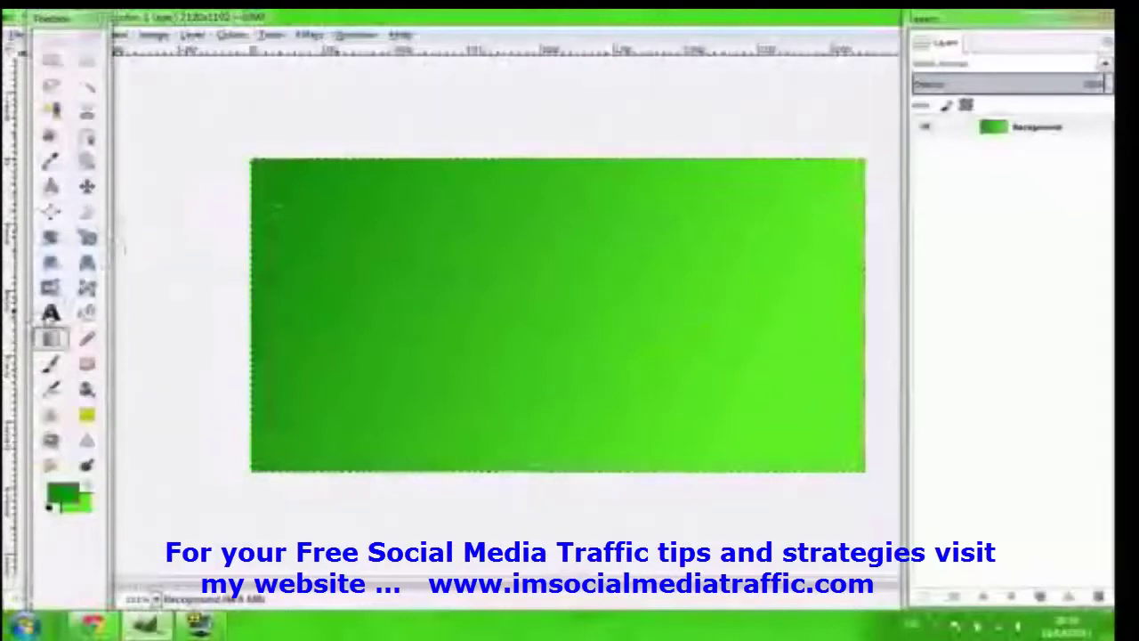
Step: Add the text "Awesimon" near the middle of the canvas with the Text tool
left_click(51, 313)
left_click(468, 277)
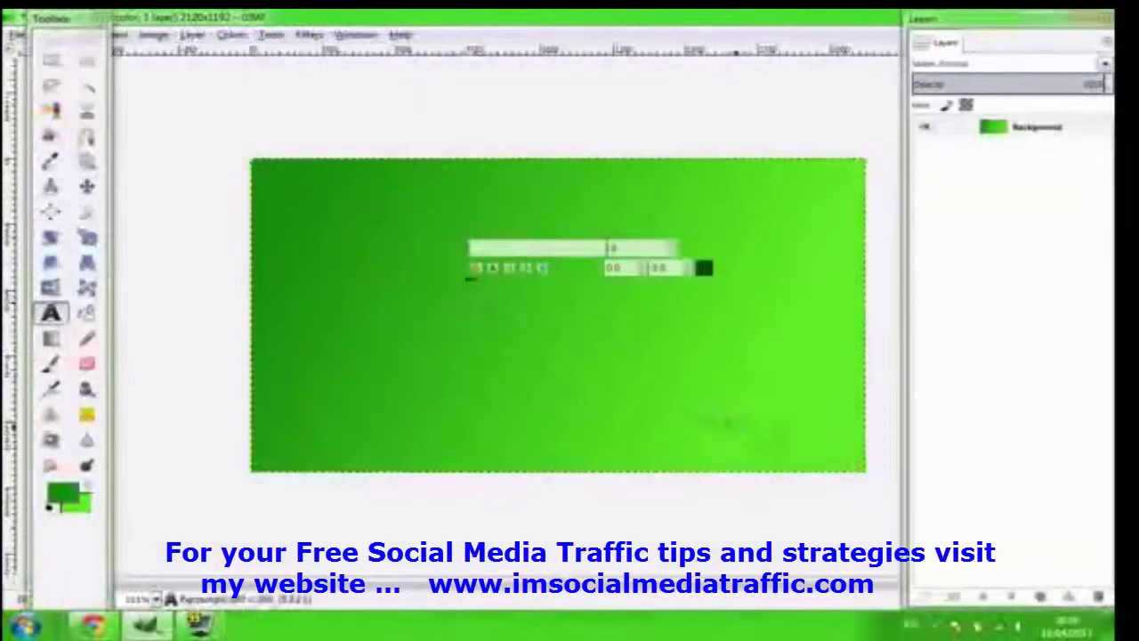
type("Sans")
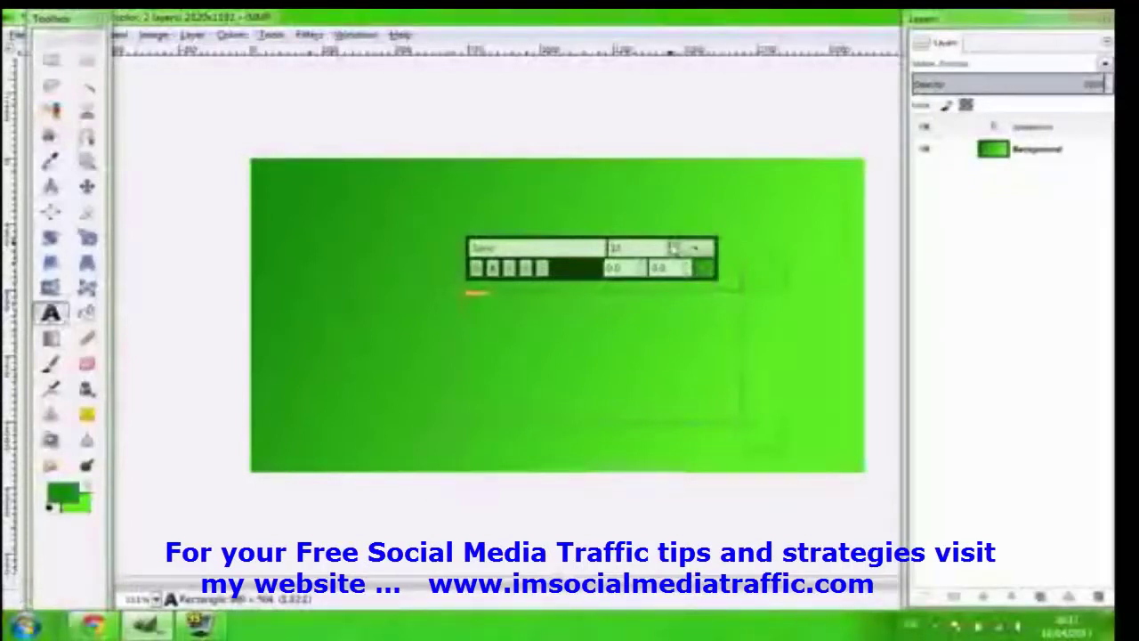
Step: Increase the selected text's font size so the word spans about a third of the canvas width
left_click(672, 247)
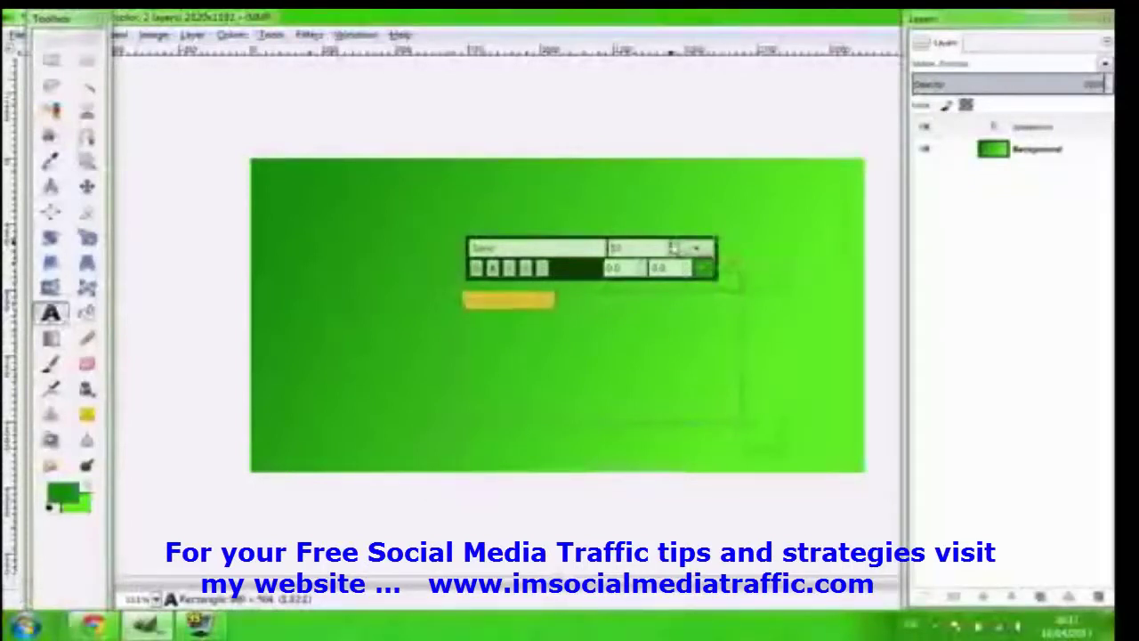
left_click(674, 248)
left_click(674, 248)
left_click(674, 248)
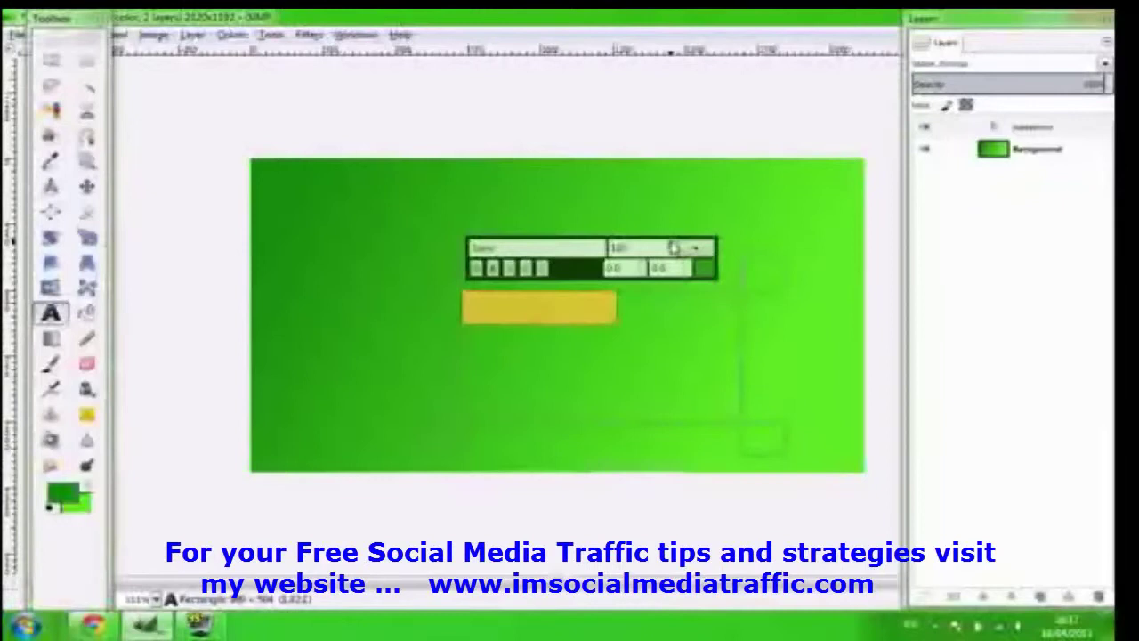
left_click(673, 248)
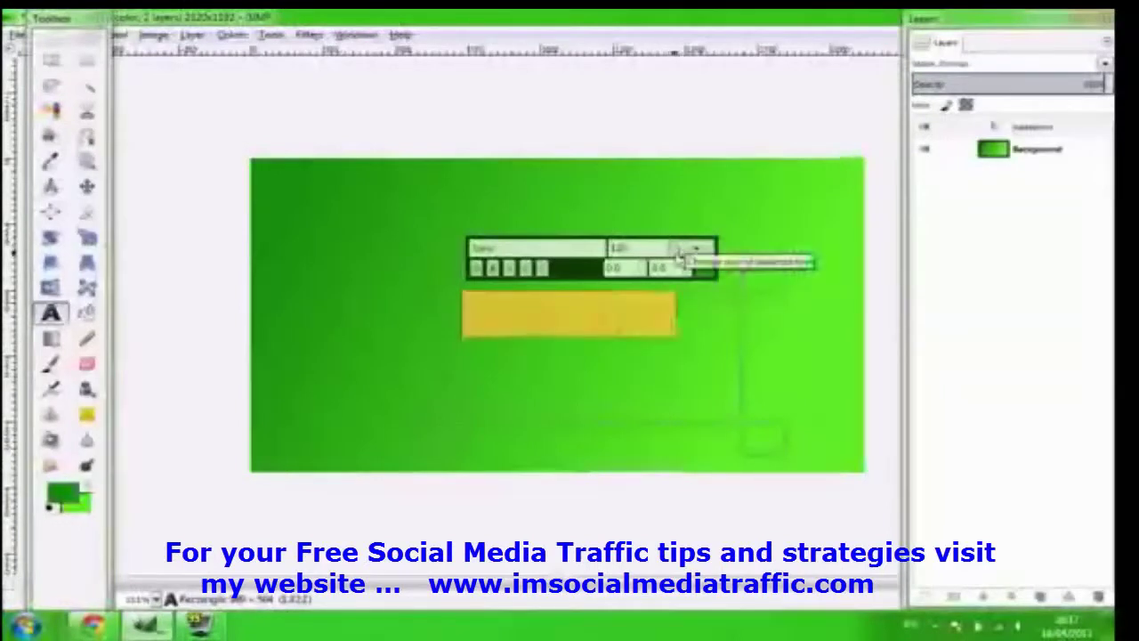
left_click(677, 254)
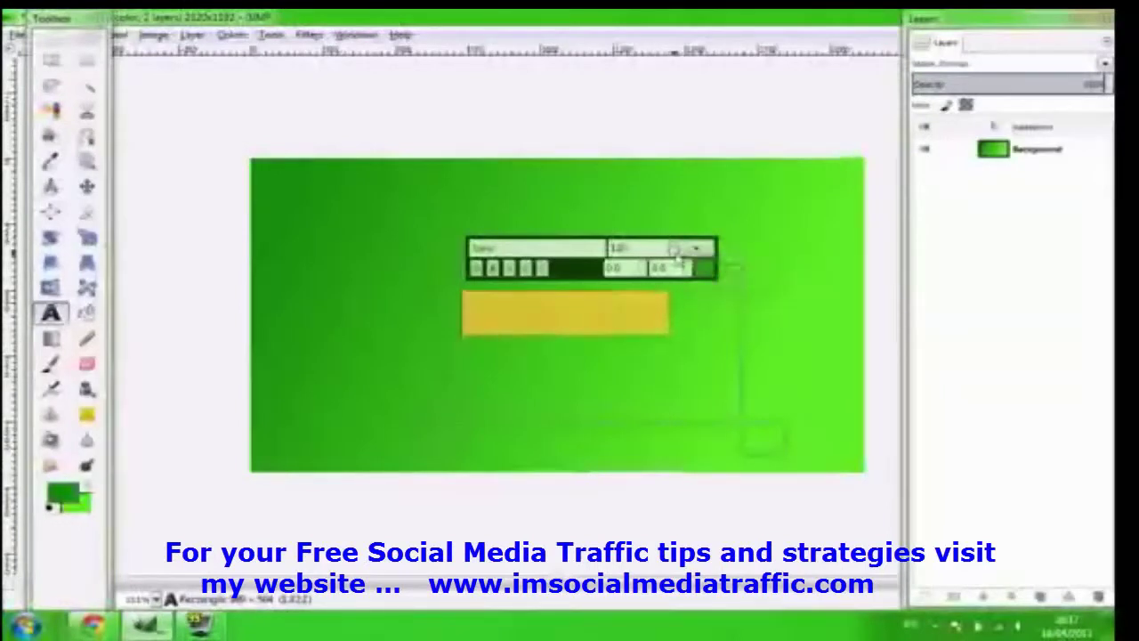
left_click(678, 254)
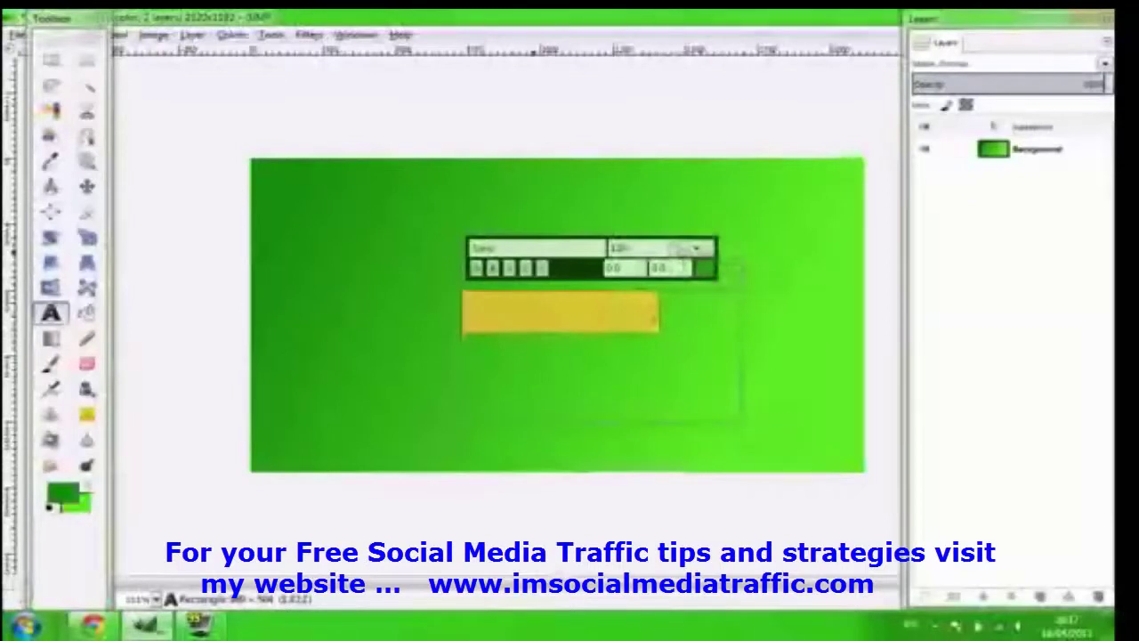
Step: Change the selected text to a graffiti-style font and raise its size to about 250 px
type("Ari")
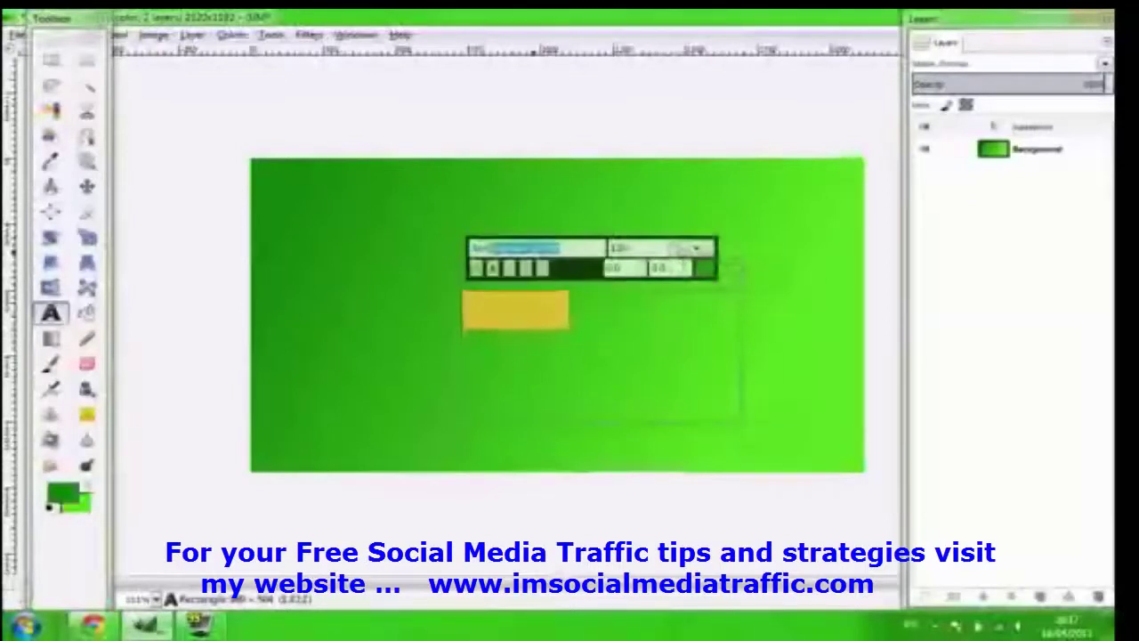
key("Return")
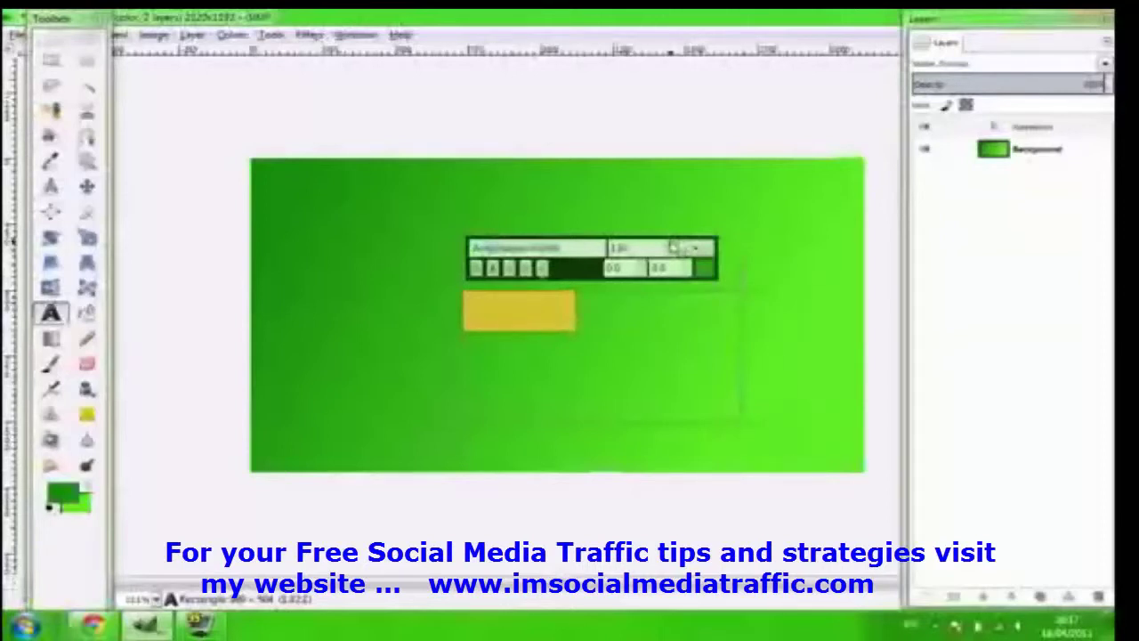
left_click(671, 242)
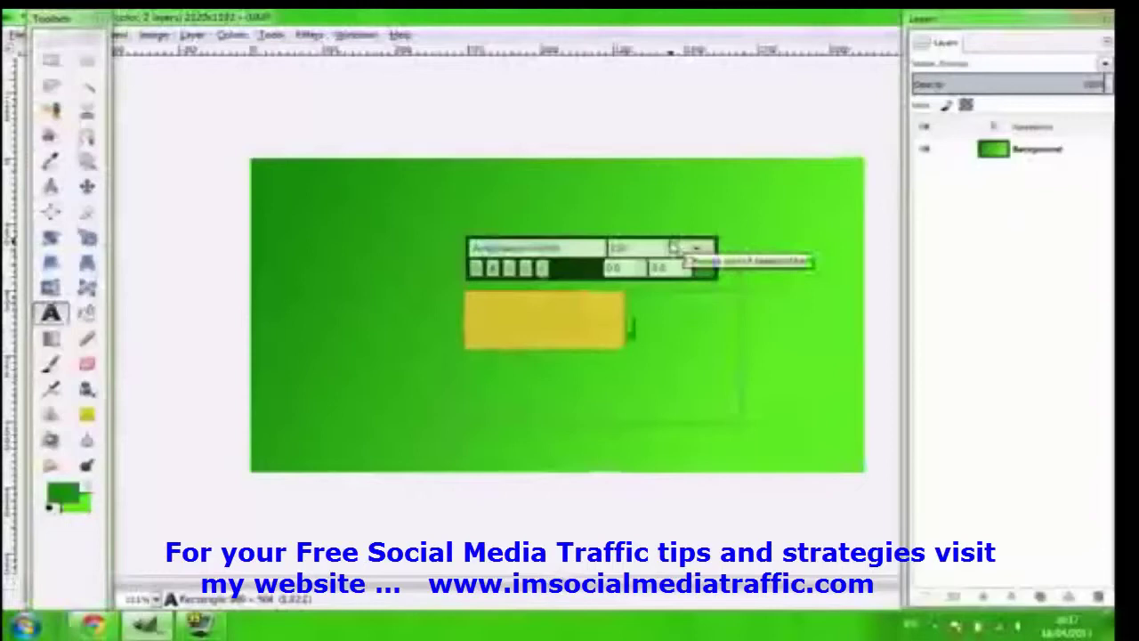
scroll(674, 247, "up", 4)
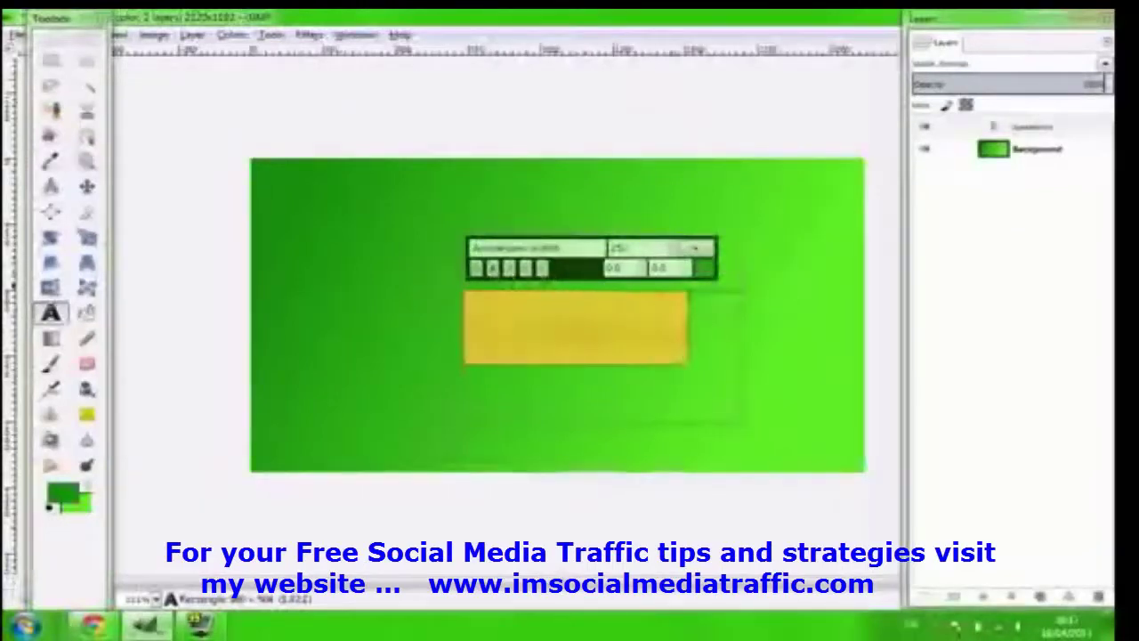
Step: Set the selected text's colour to the bright red swatch
left_click(703, 269)
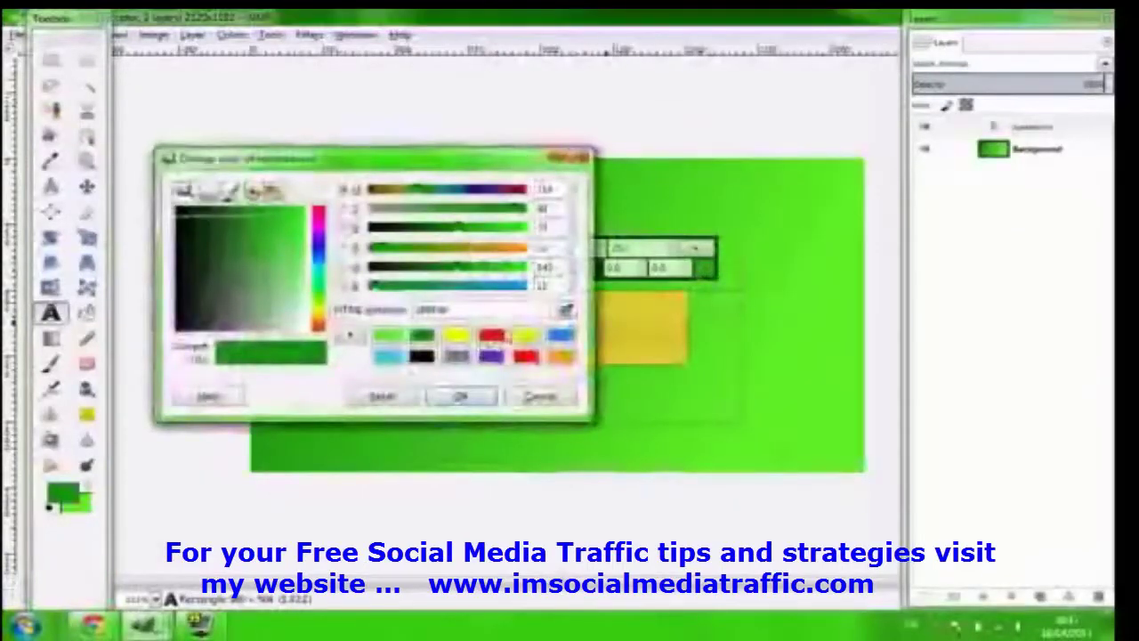
left_click(540, 398)
left_click(704, 268)
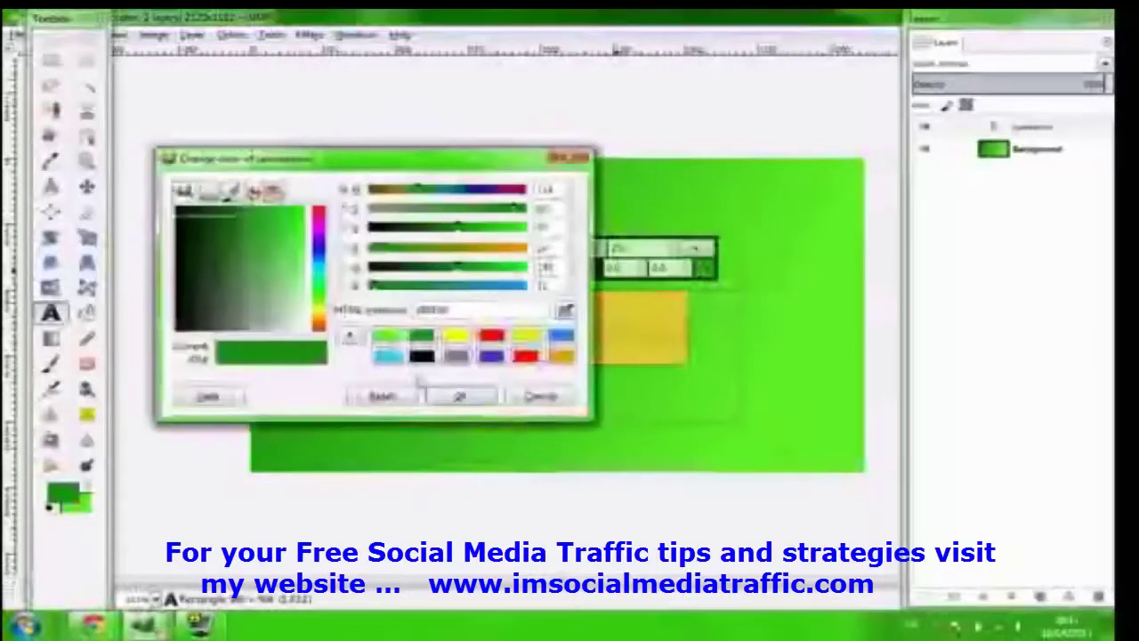
left_click(525, 357)
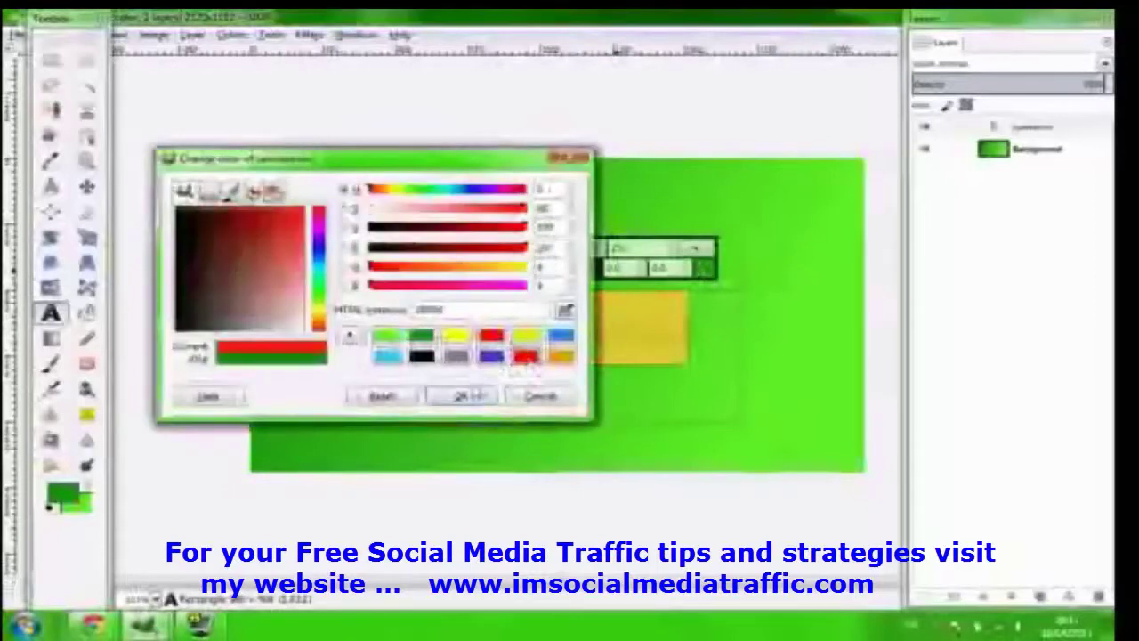
left_click(462, 397)
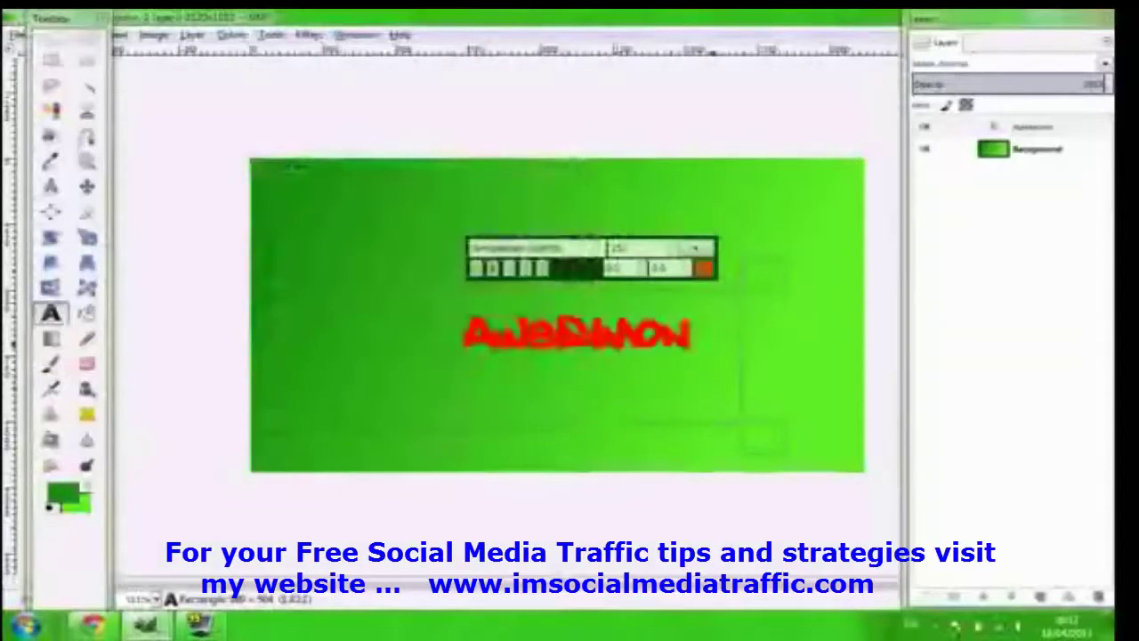
Step: Select the whole red word, enlarge its font slightly and shift the text box up and left to centre the word
left_click_drag(690, 343, 463, 351)
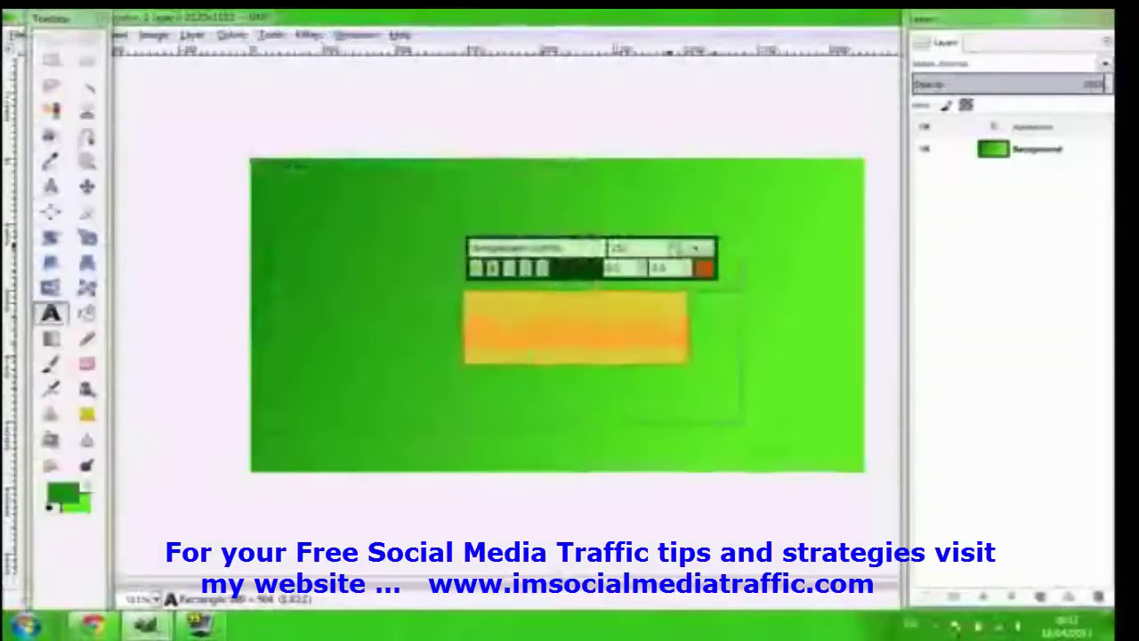
left_click(672, 245)
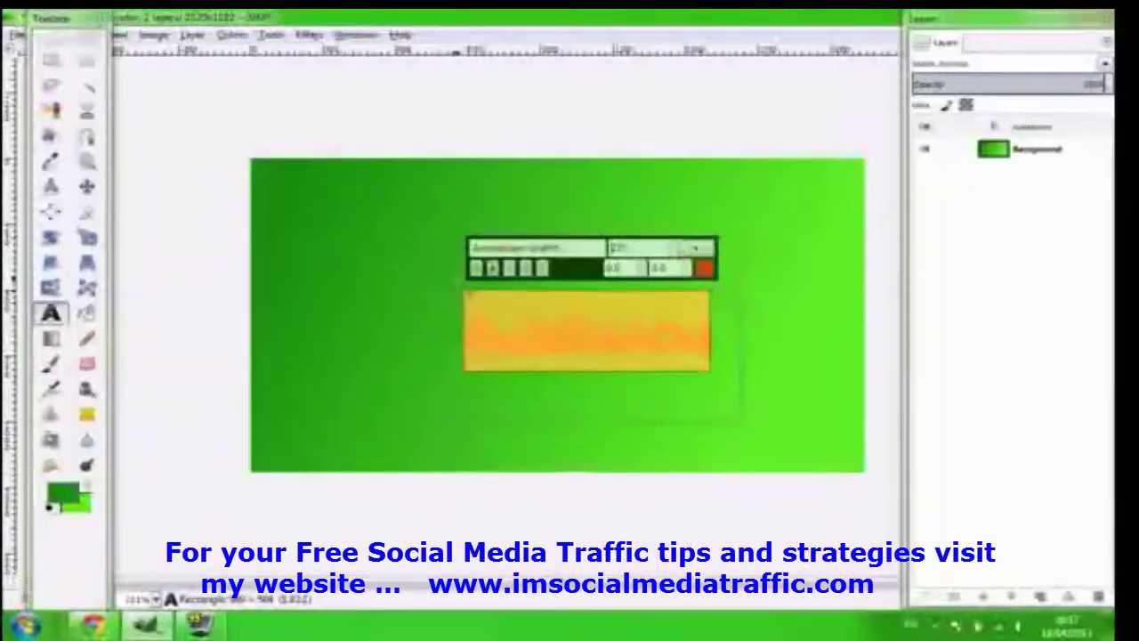
left_click_drag(456, 279, 417, 265)
left_click(361, 340)
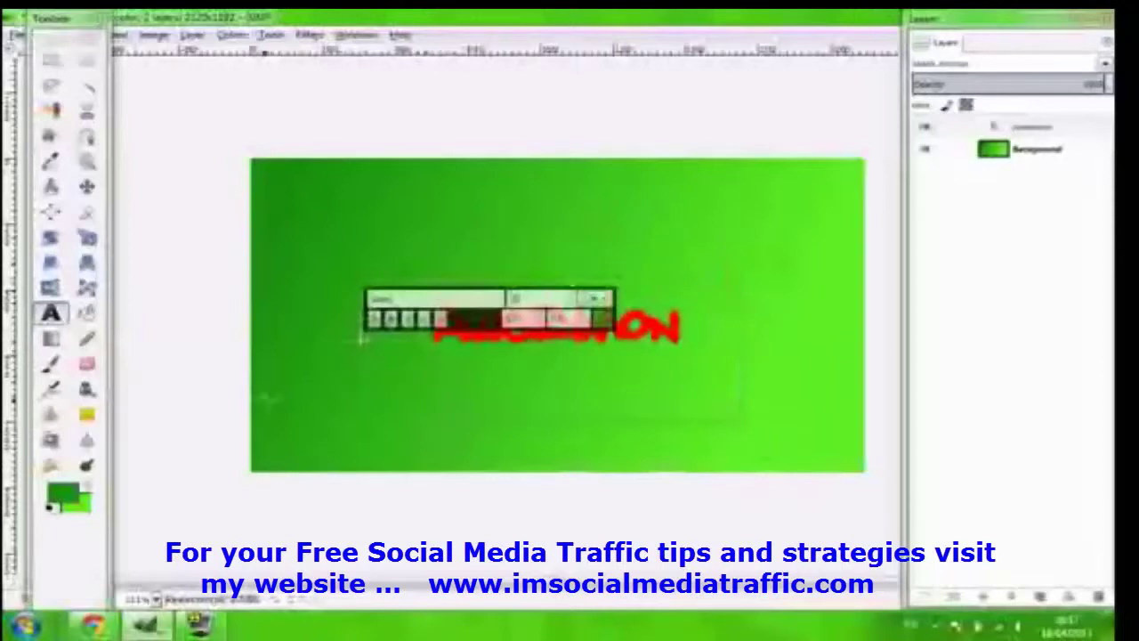
left_click(266, 399)
left_click(699, 338)
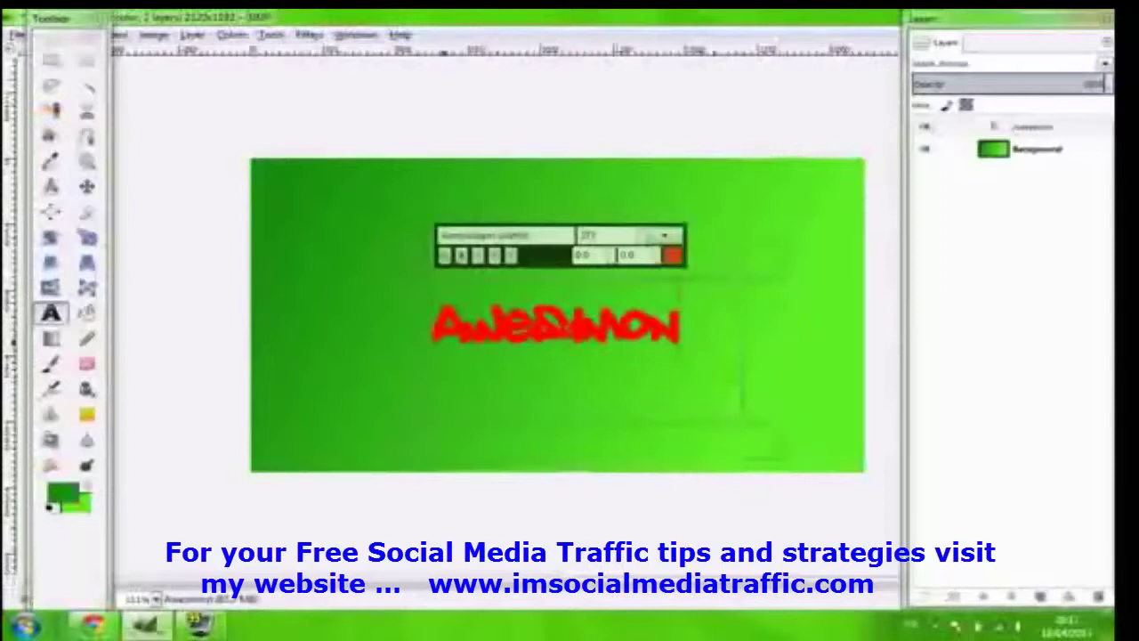
left_click_drag(442, 343, 679, 334)
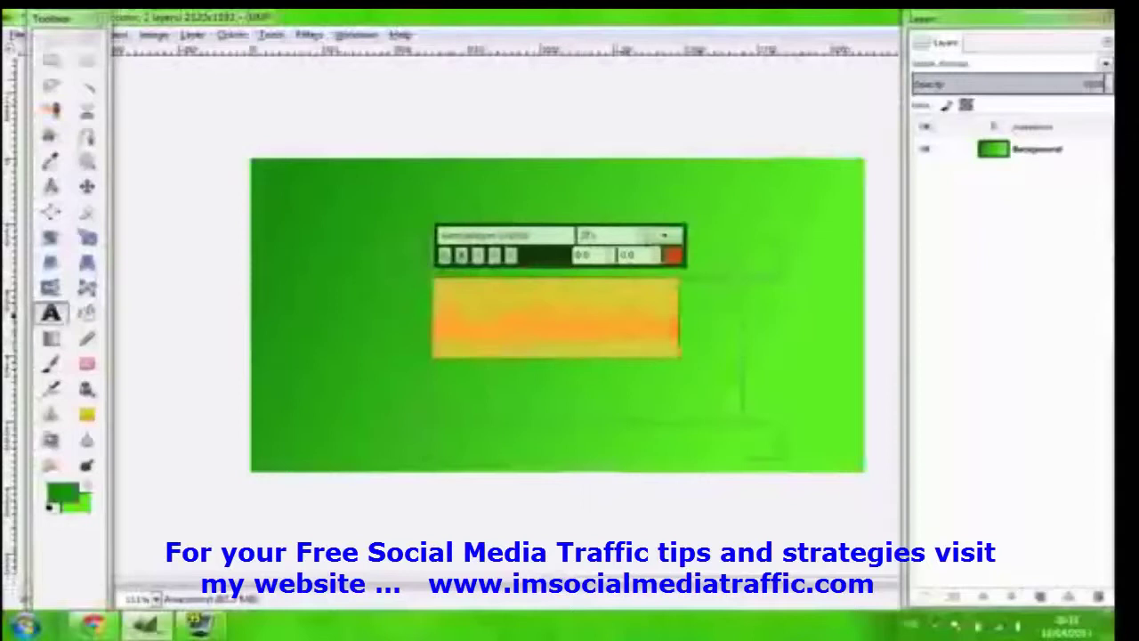
left_click(488, 165)
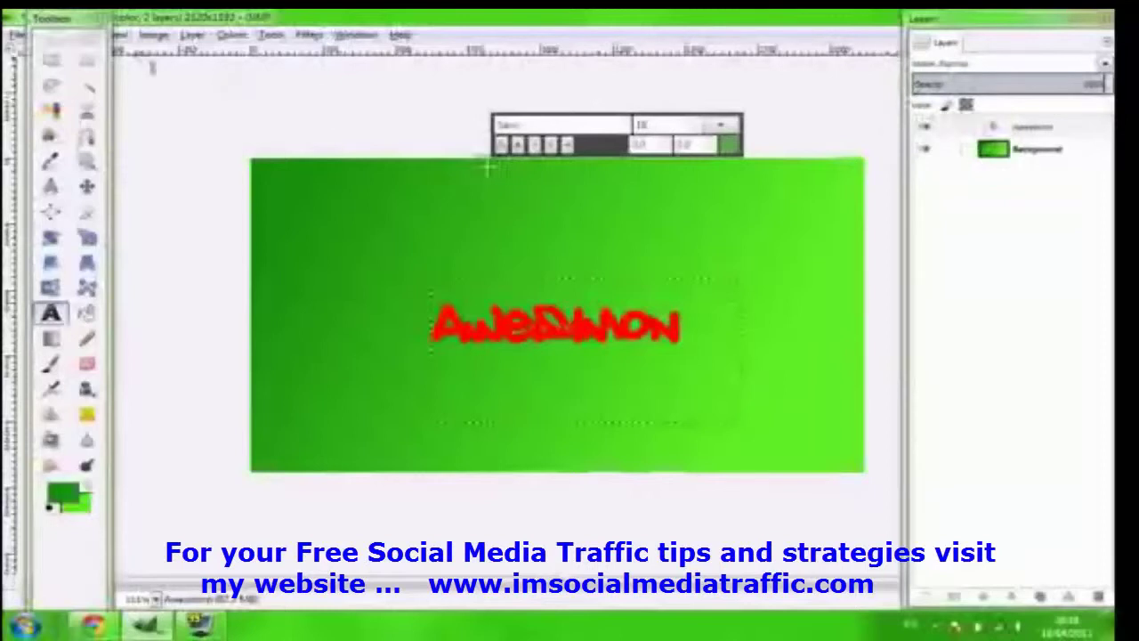
Step: Add a new transparent layer at the full image size above the text layer
left_click(192, 34)
left_click(205, 50)
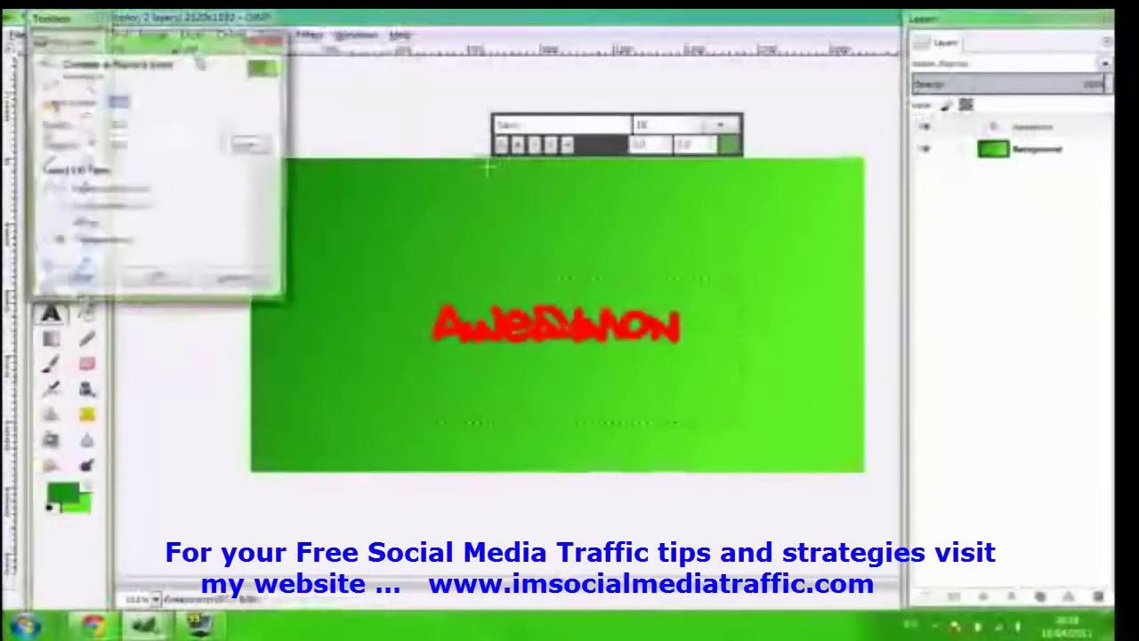
left_click(156, 281)
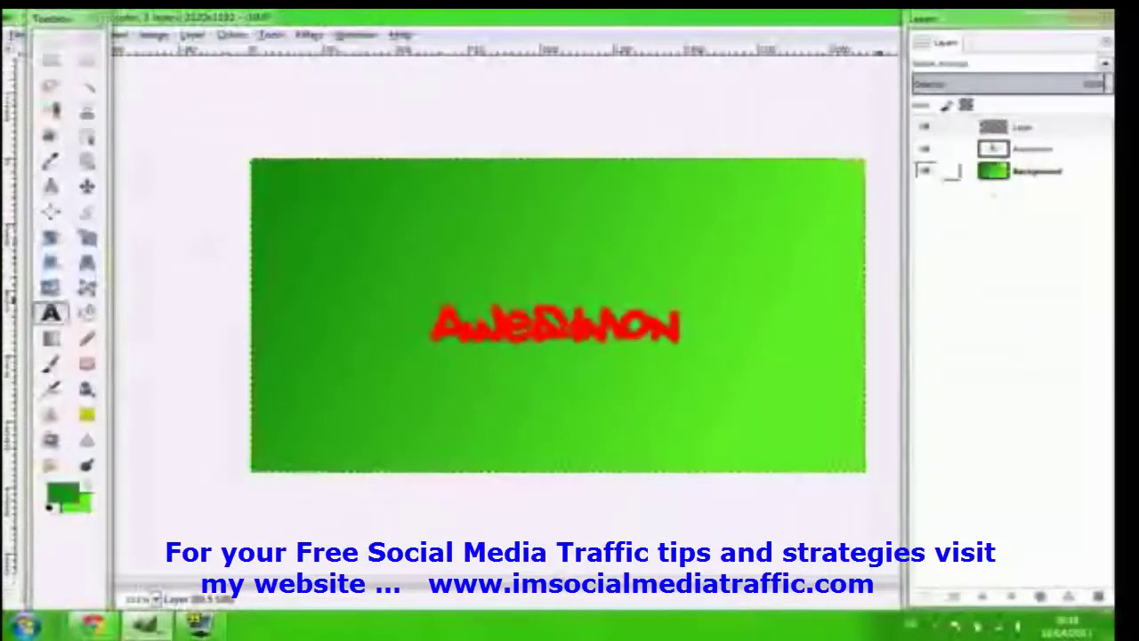
Step: Create a selection from the text layer's lettering using Alpha to Selection
left_click(1012, 152)
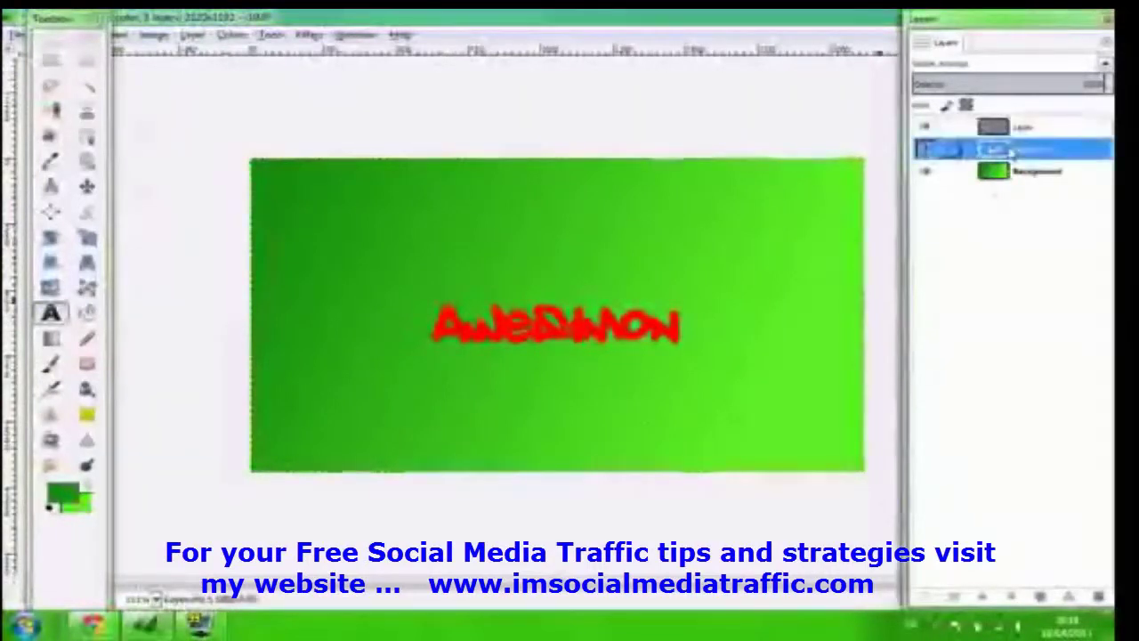
right_click(1012, 153)
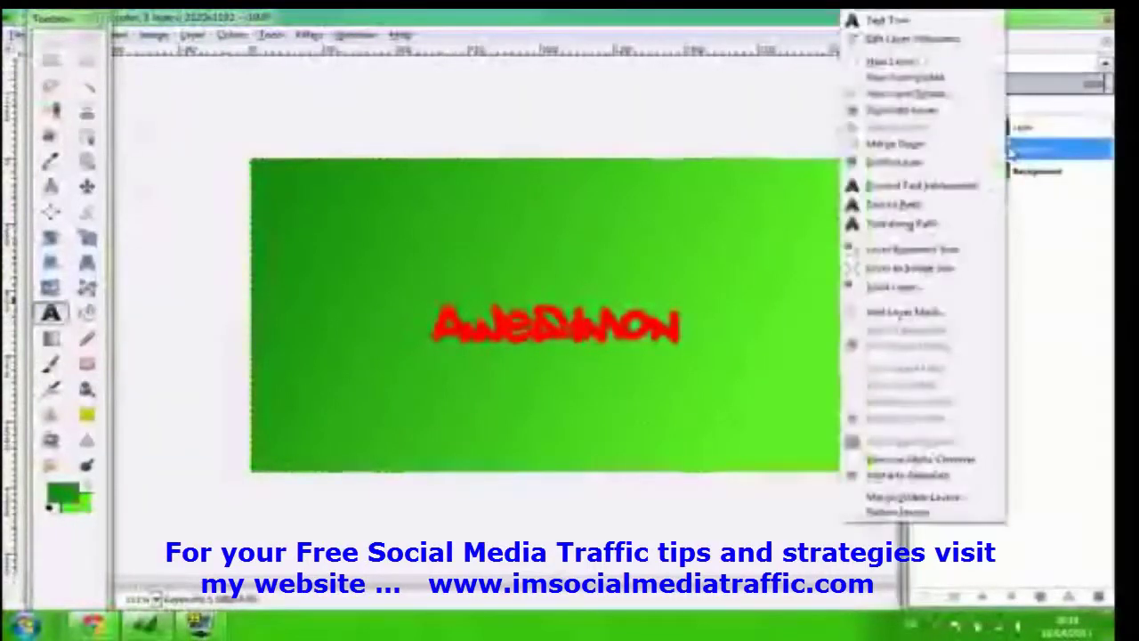
left_click(898, 476)
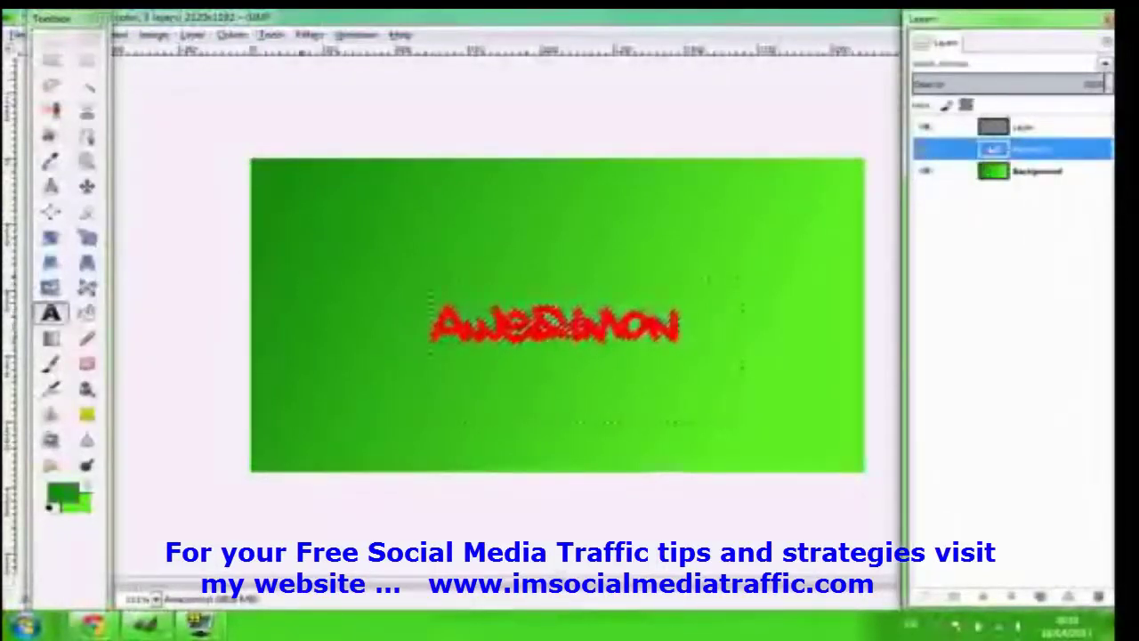
Step: Expand the selection around the red lettering with Grow Selection
left_click(80, 34)
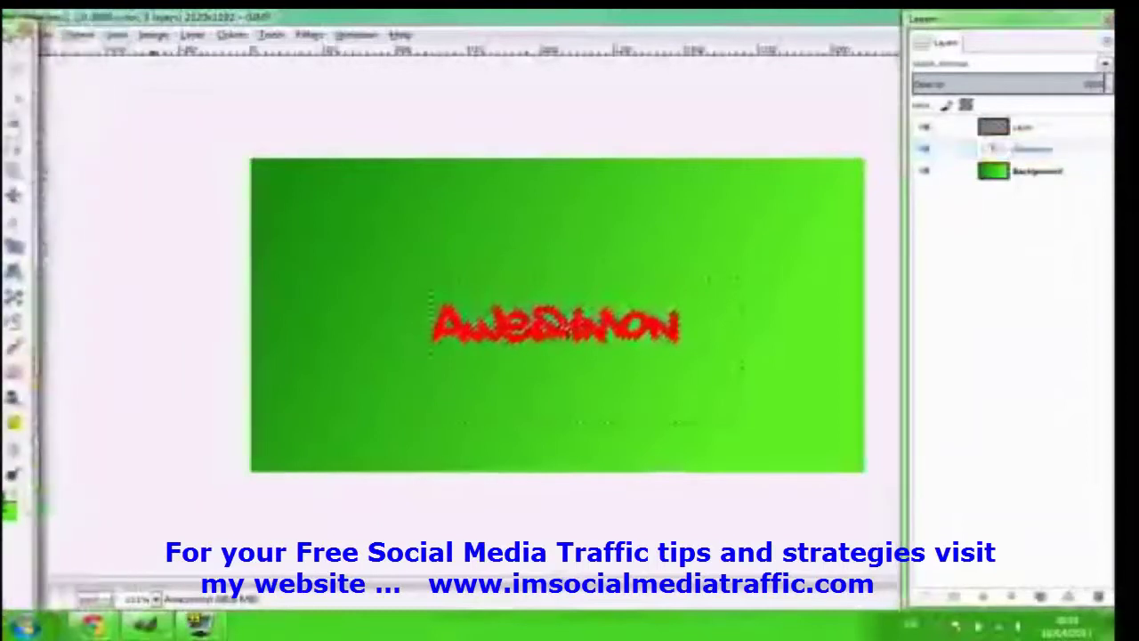
left_click(80, 34)
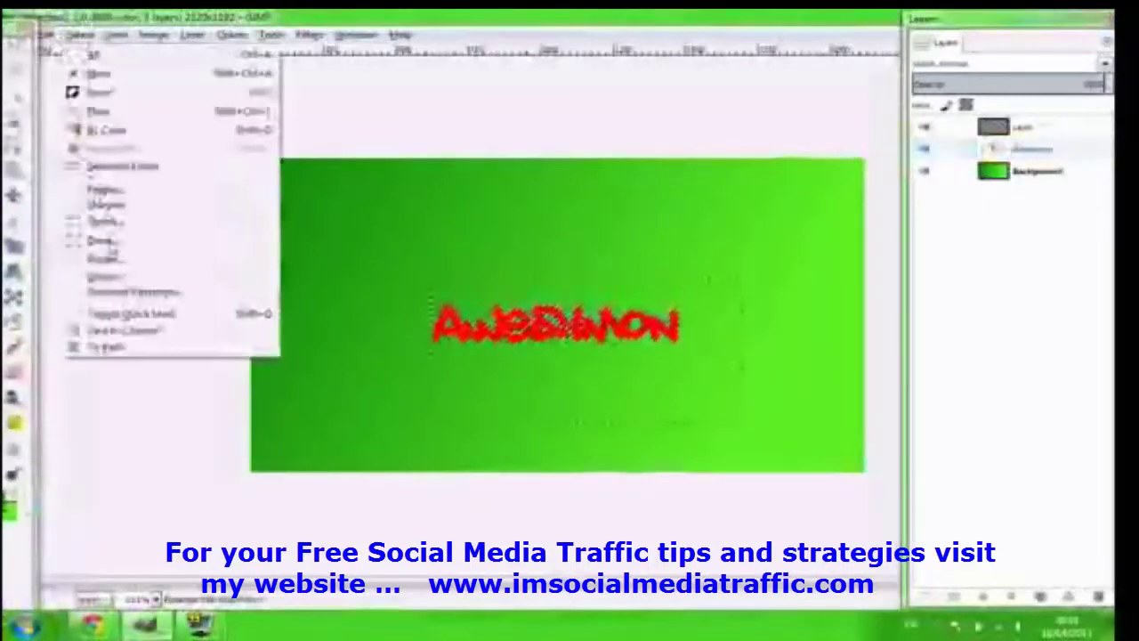
left_click(105, 240)
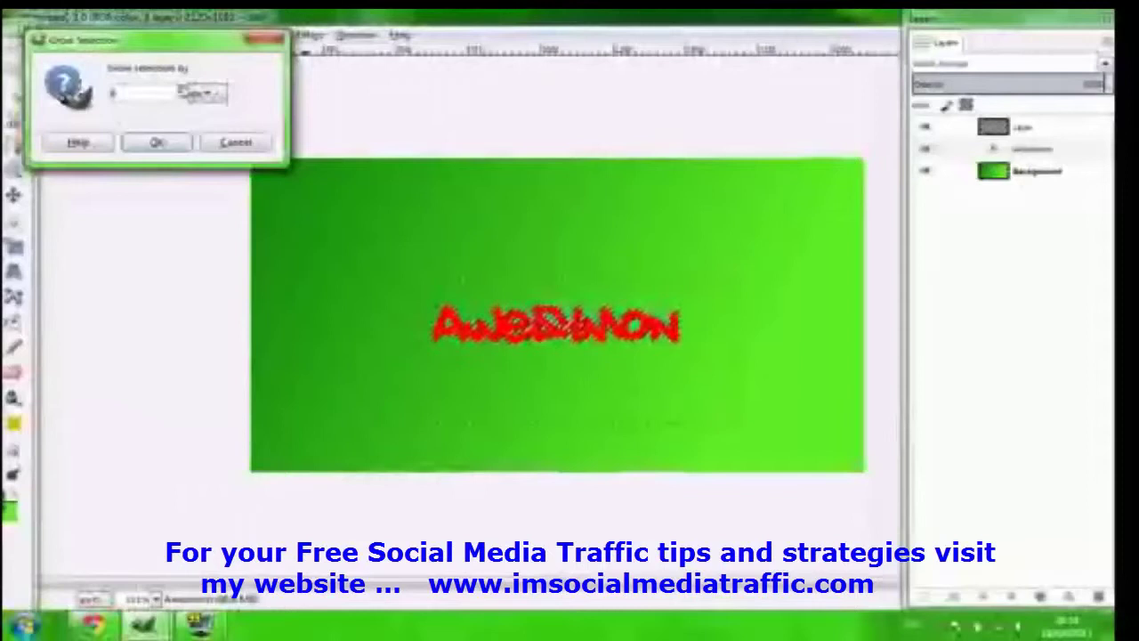
left_click(158, 144)
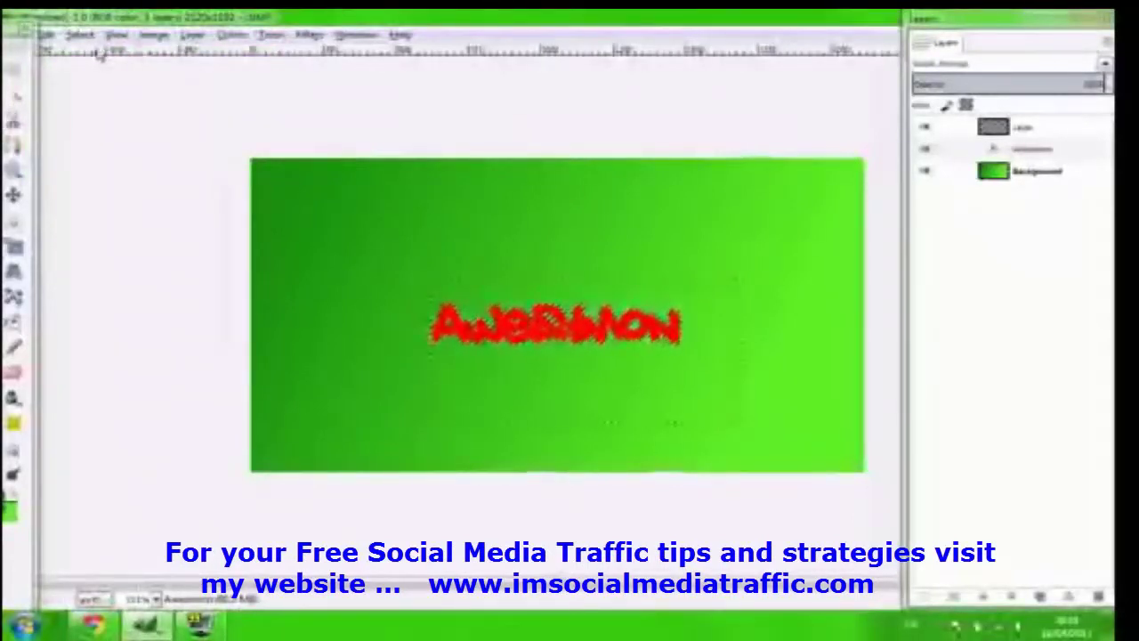
Step: Make the empty top layer active and grow the lettering selection two more times by the same default amount
left_click(80, 34)
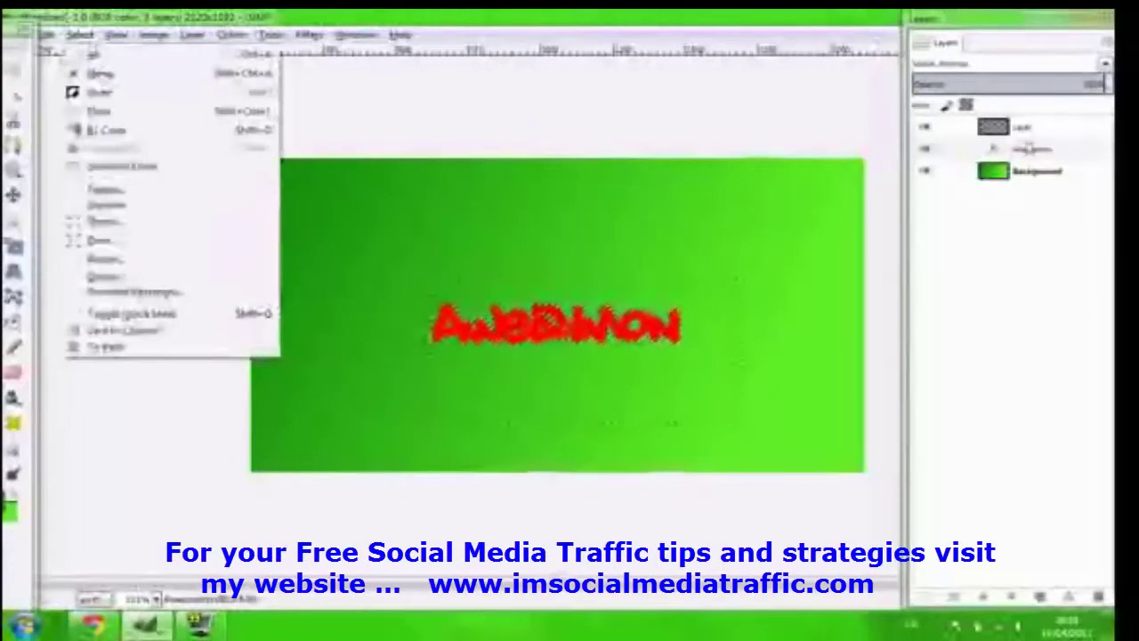
left_click(993, 128)
left_click(1018, 128)
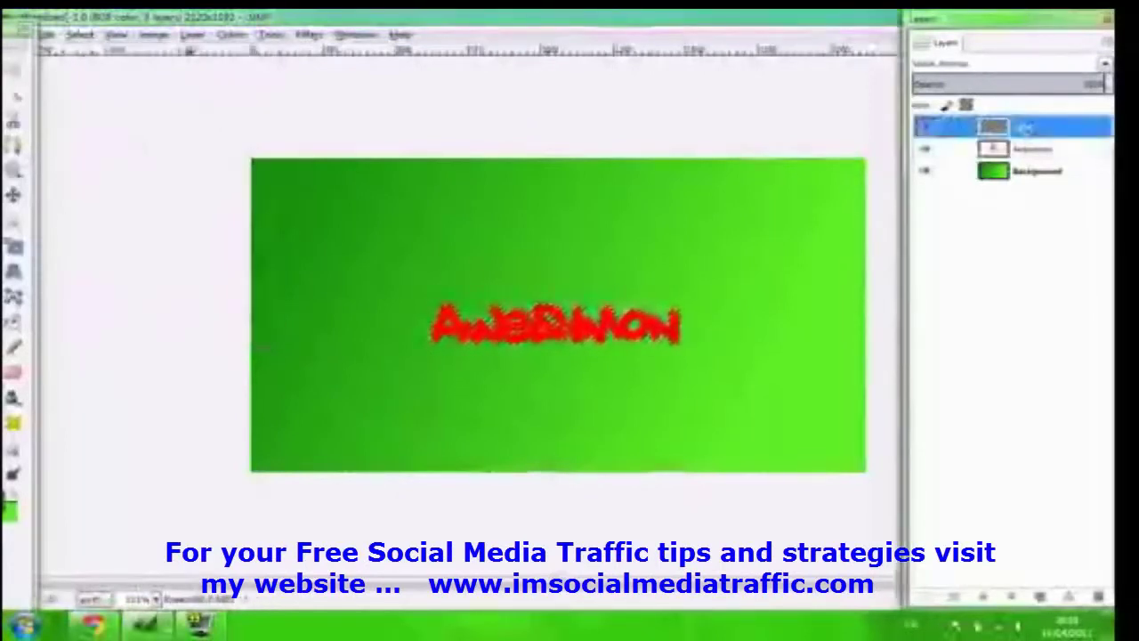
left_click(87, 35)
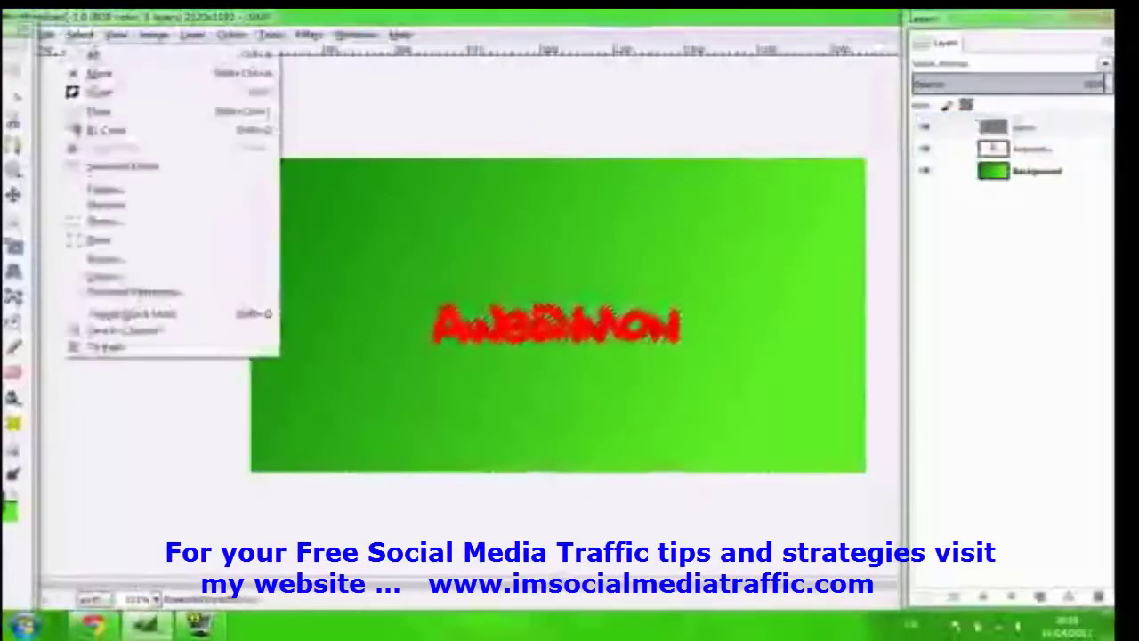
left_click(113, 240)
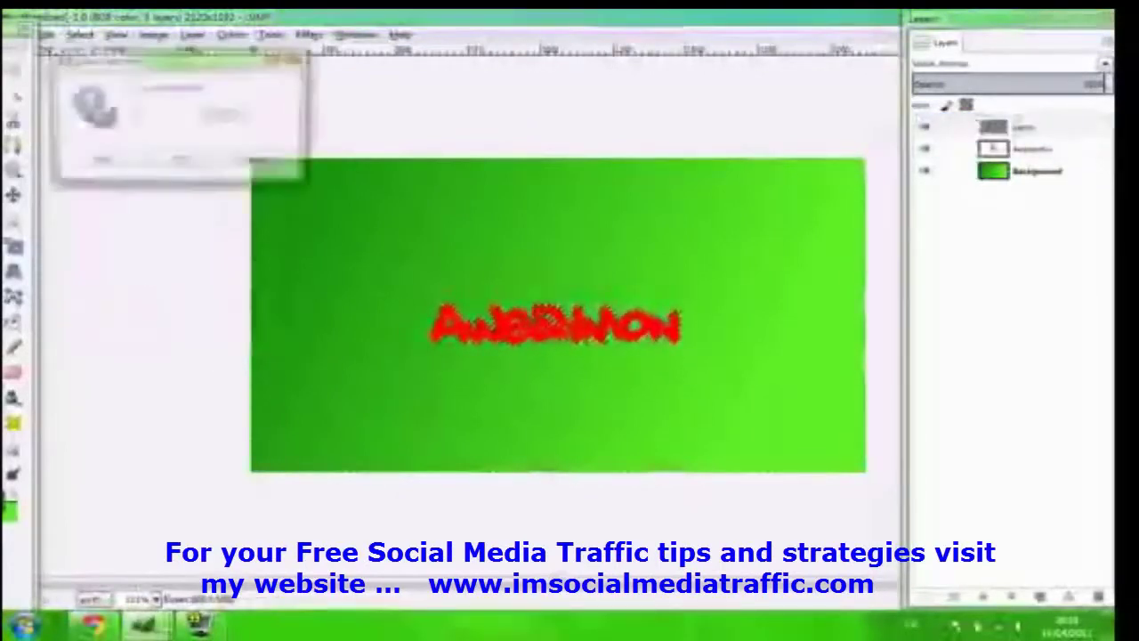
left_click(194, 162)
left_click(84, 37)
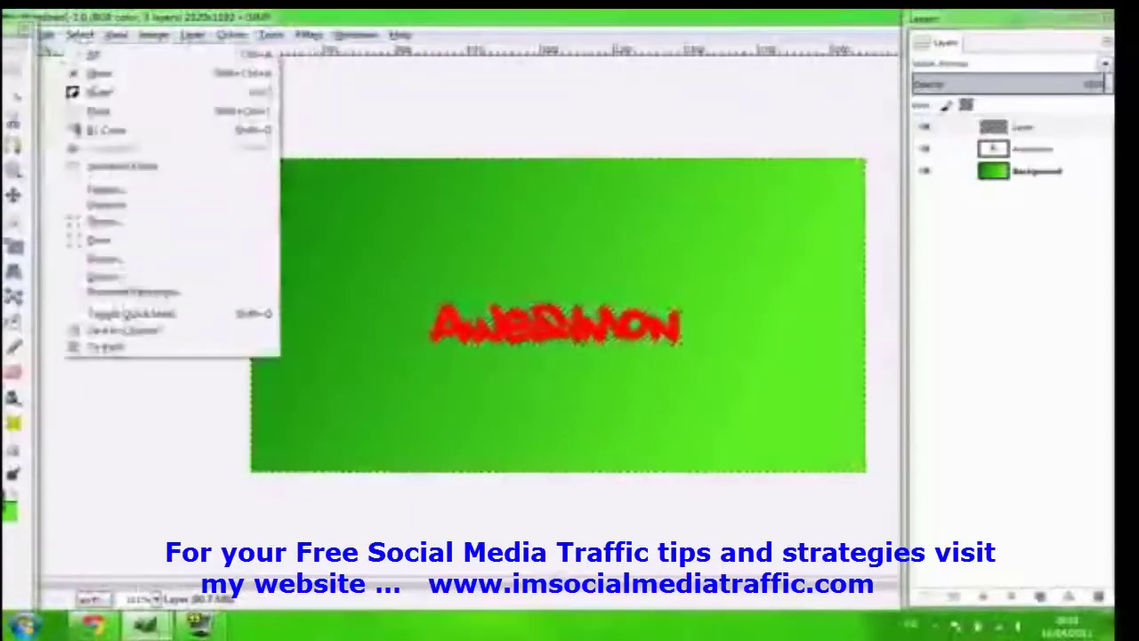
left_click(130, 241)
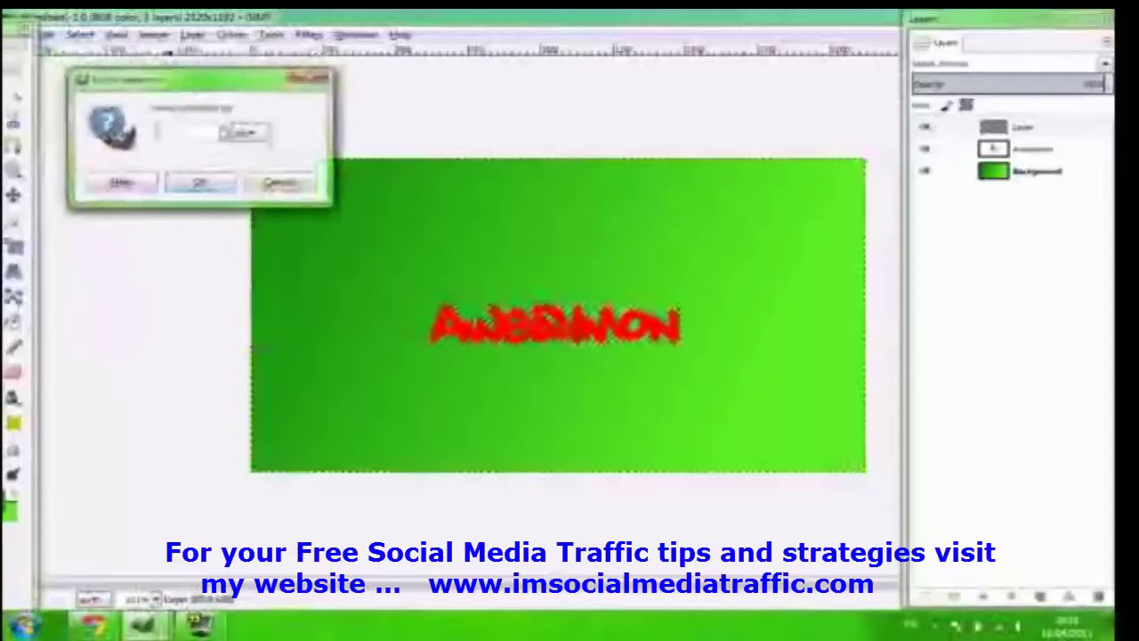
left_click(200, 182)
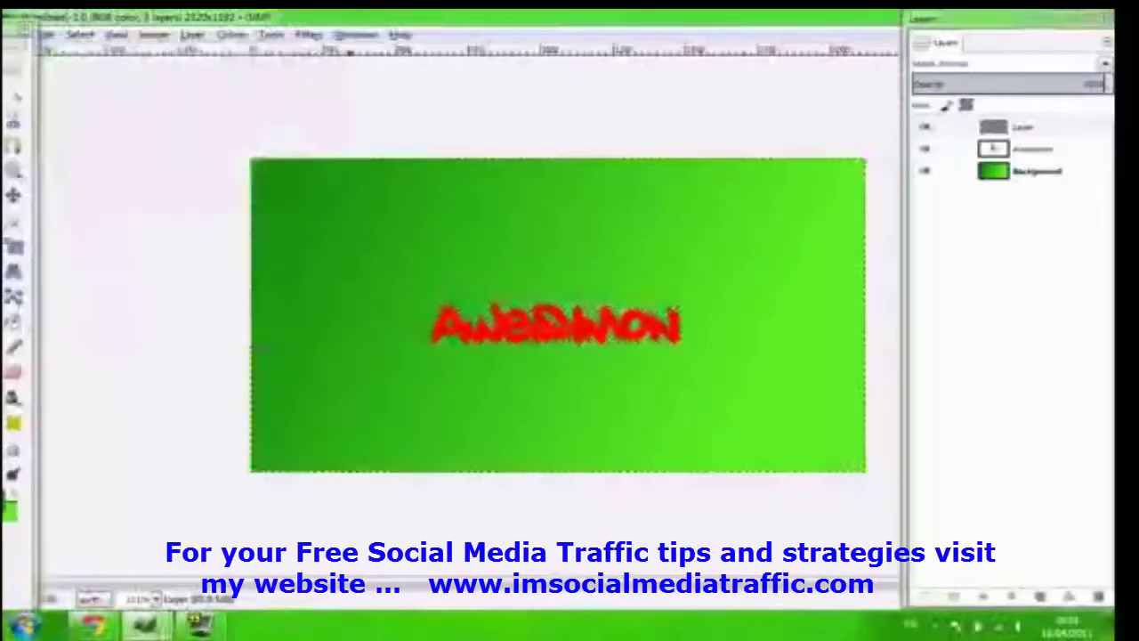
Step: Reset the colours to default black and white and bucket-fill the grown selection with black on the top layer
left_click_drag(13, 29, 166, 19)
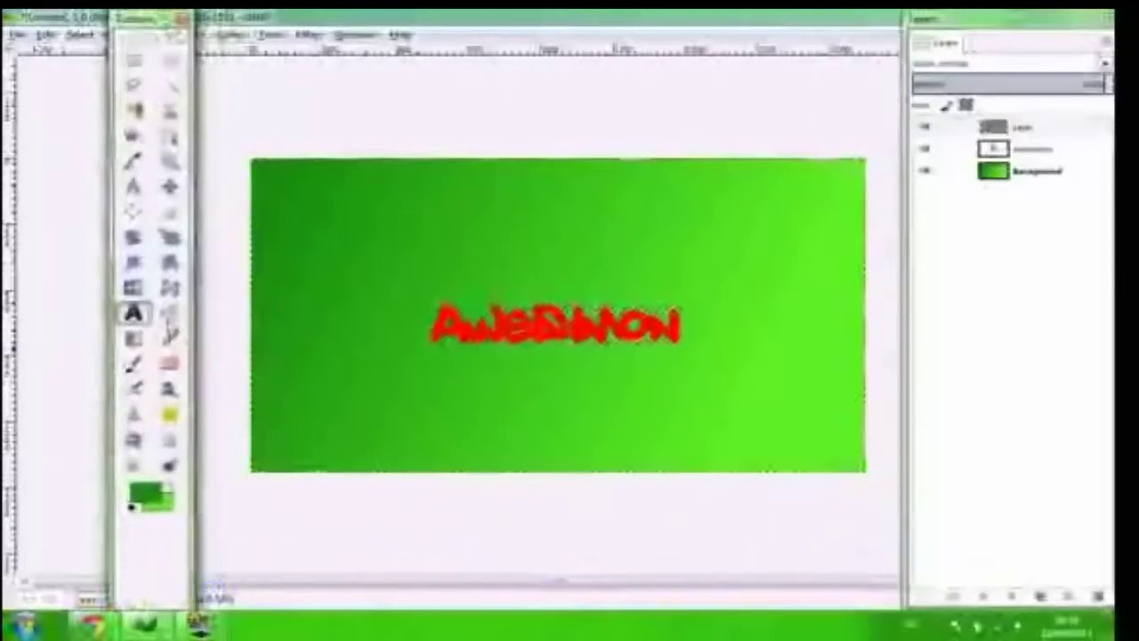
left_click(133, 505)
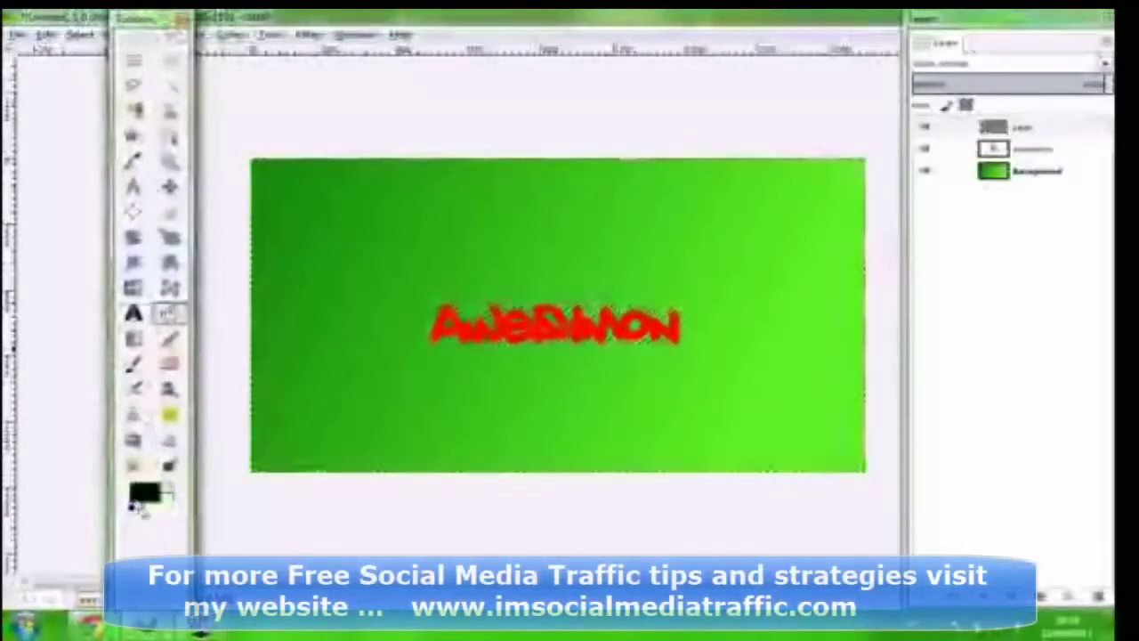
left_click(169, 488)
left_click(169, 487)
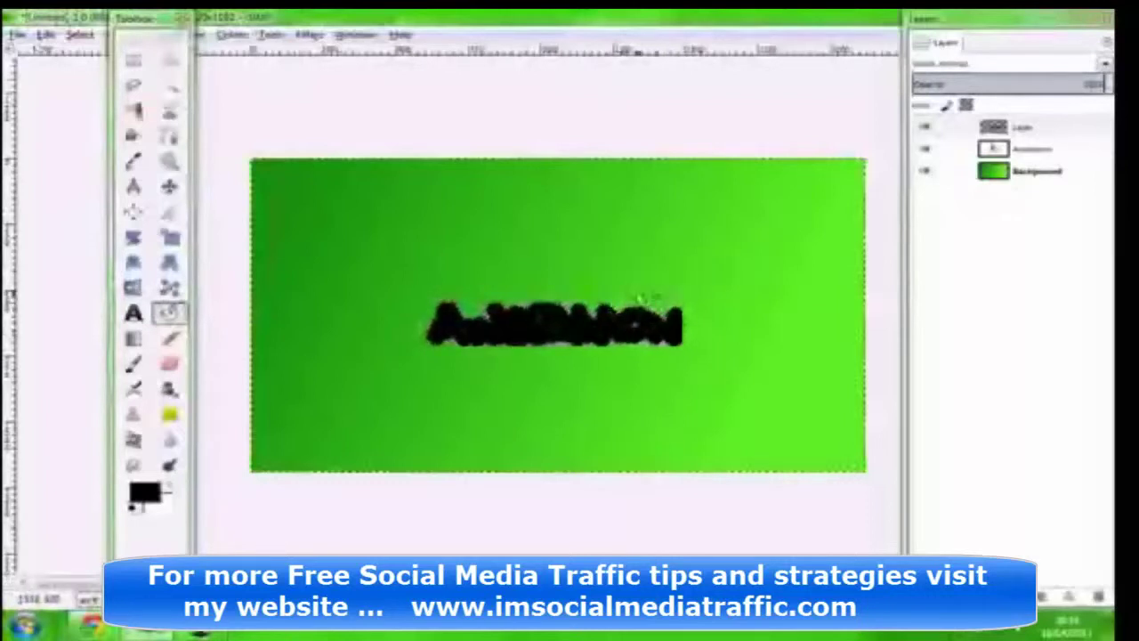
Step: Merge the red text layer down into the green gradient background
left_click(1021, 153)
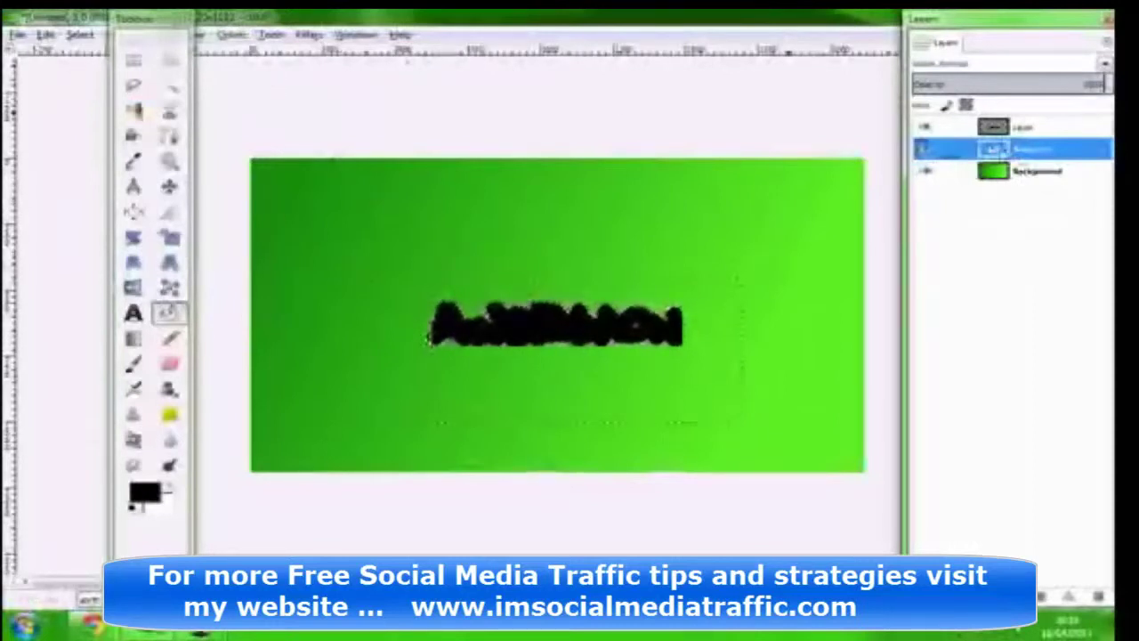
left_click(1014, 132)
left_click(1017, 152)
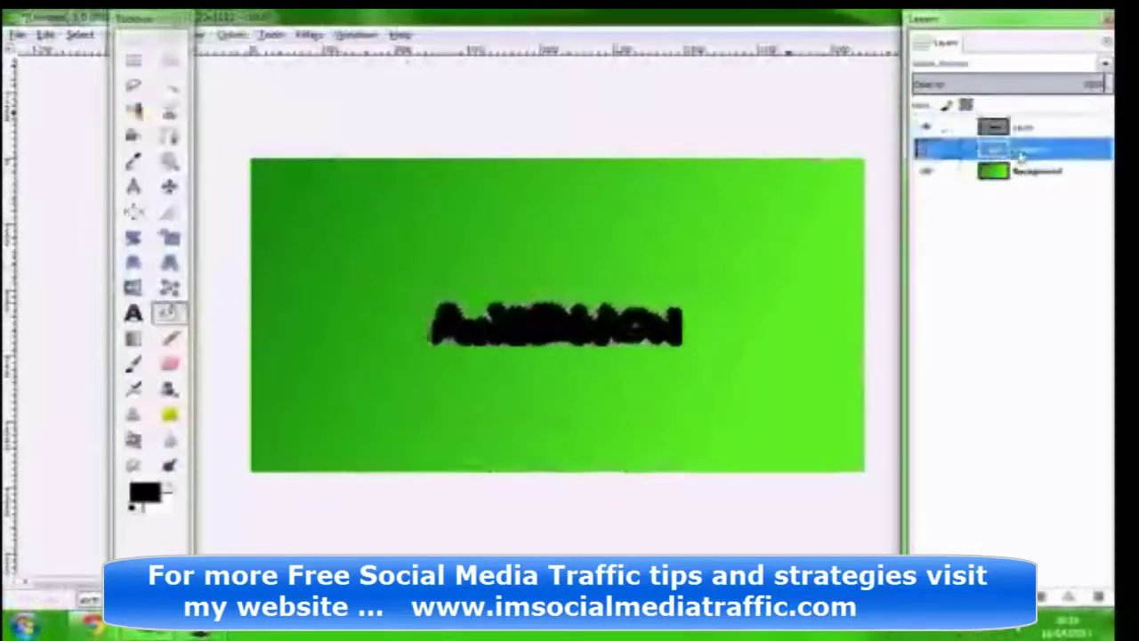
left_click_drag(157, 22, 101, 21)
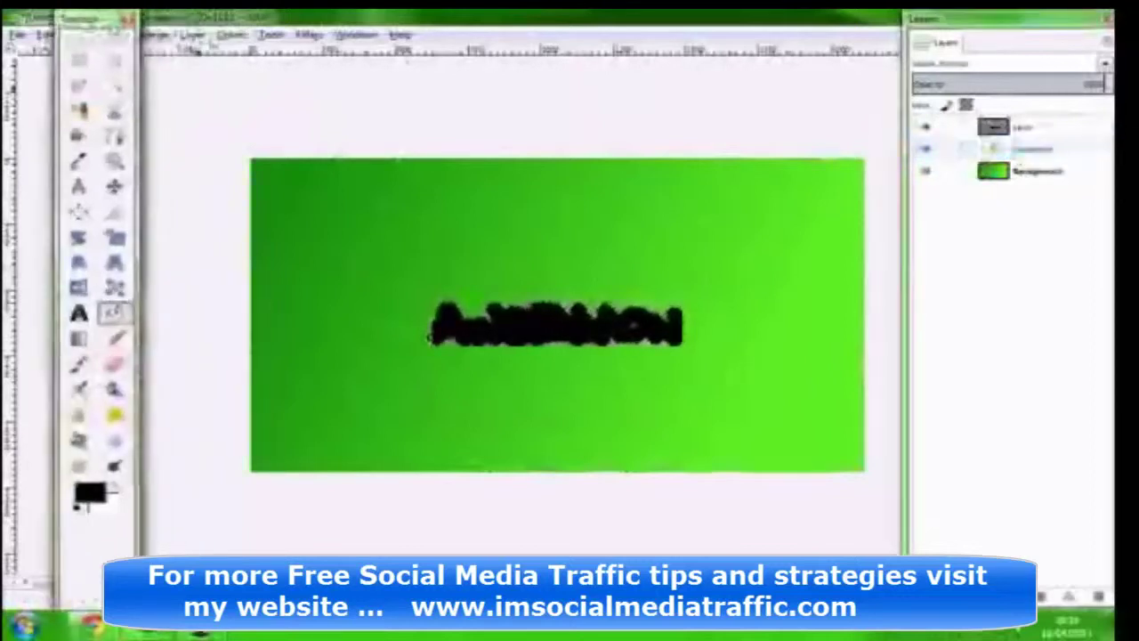
left_click(226, 36)
mouse_move(192, 36)
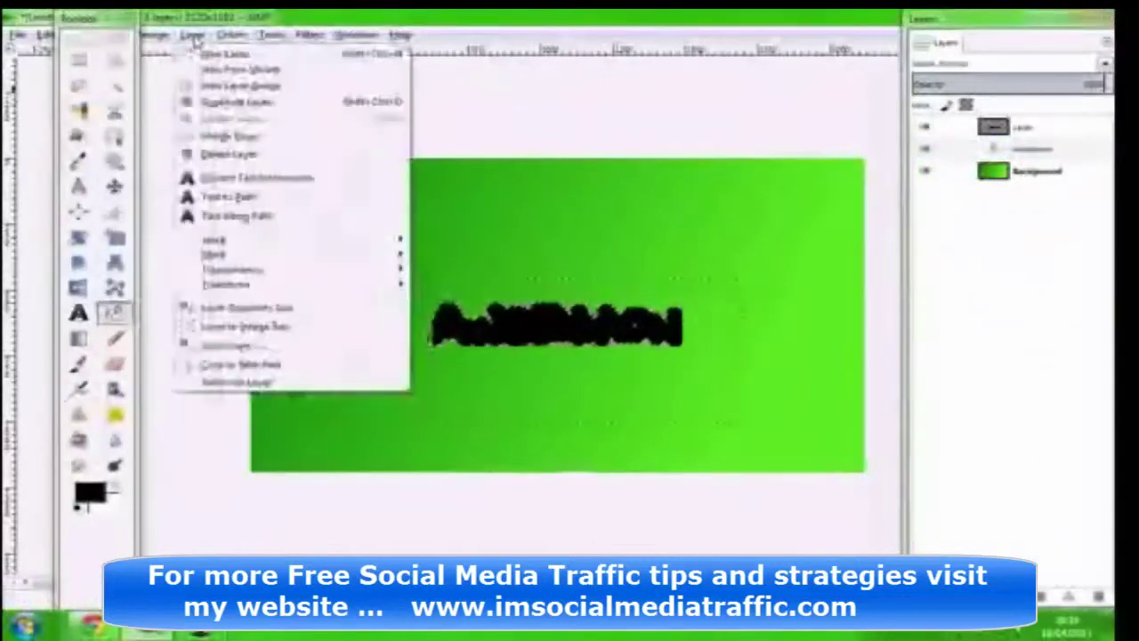
left_click(218, 135)
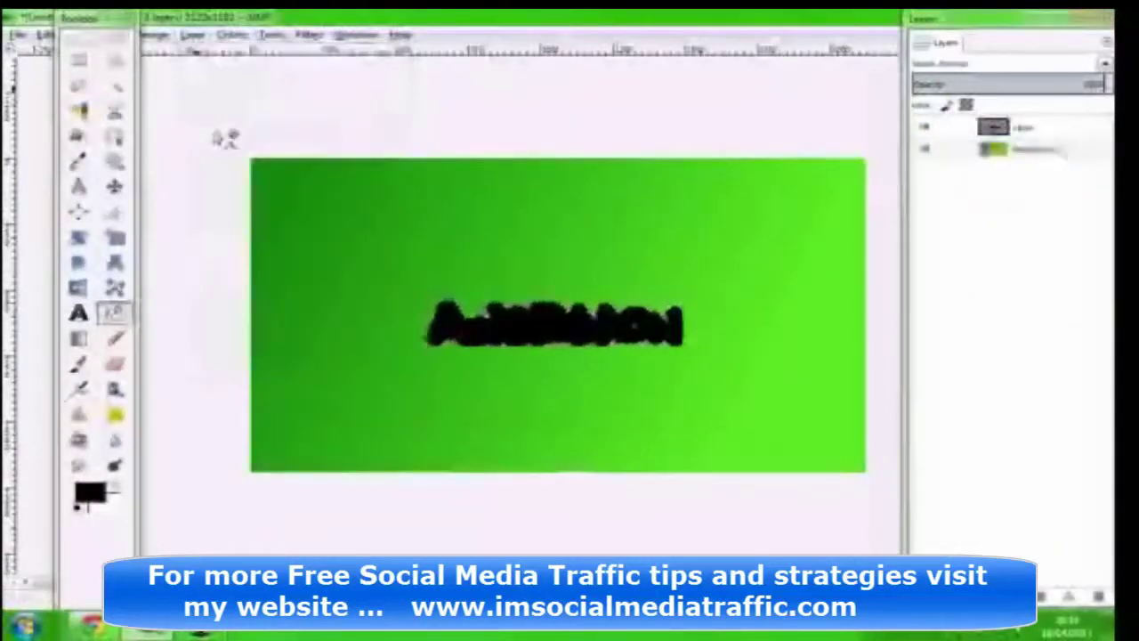
Step: Reorder the layers so the merged background with the red lettering sits above the black-filled layer
left_click(192, 36)
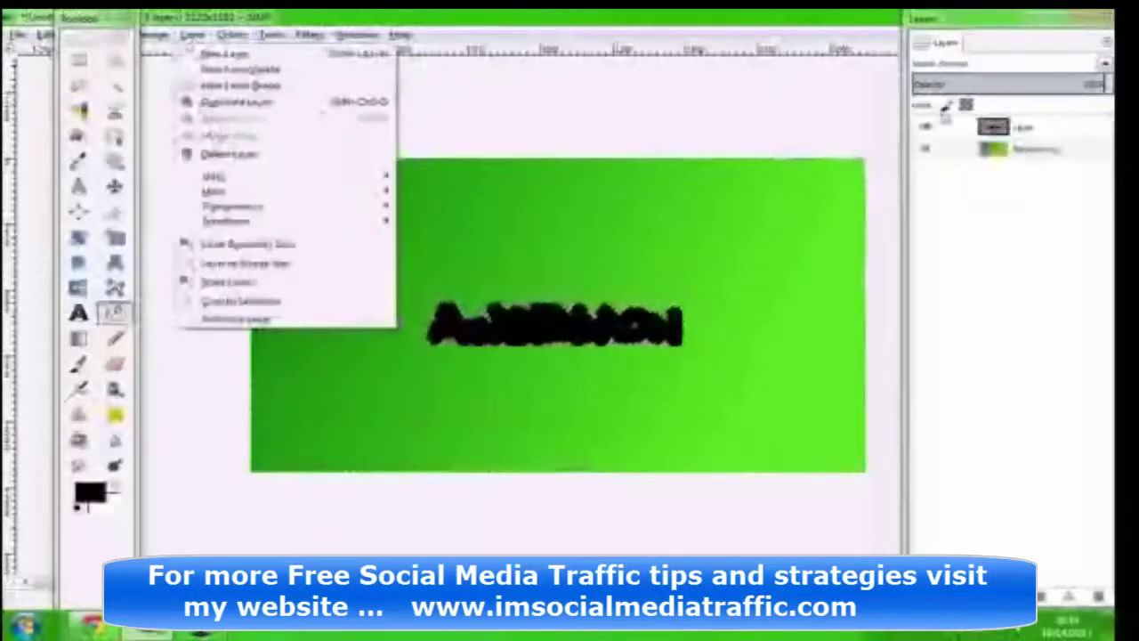
left_click(1014, 181)
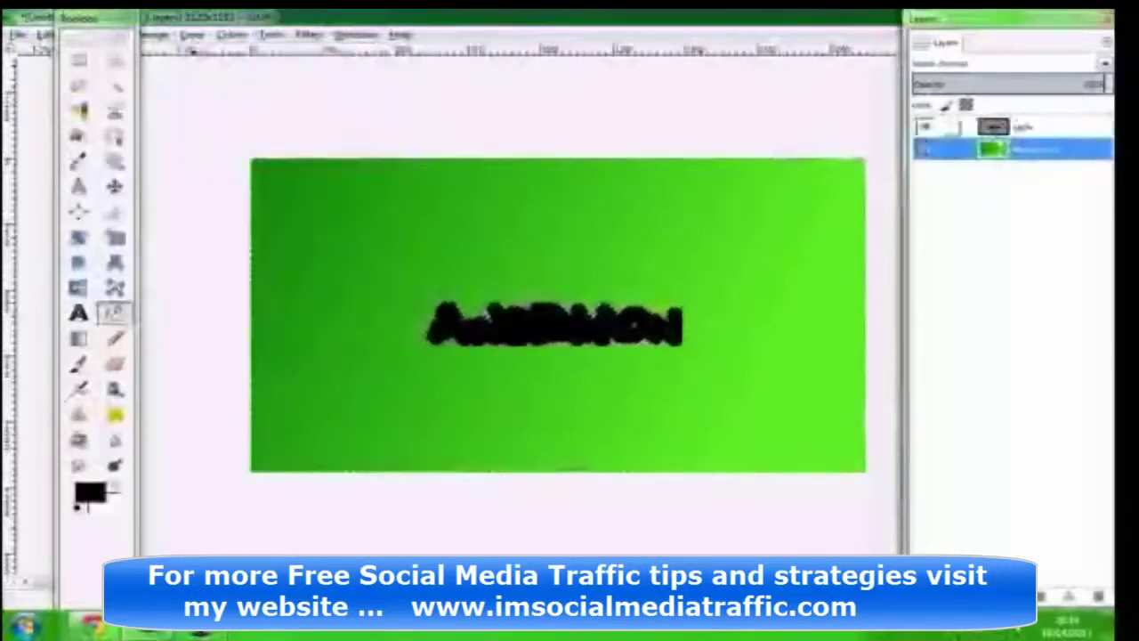
left_click_drag(994, 126, 998, 265)
left_click_drag(1001, 153, 999, 123)
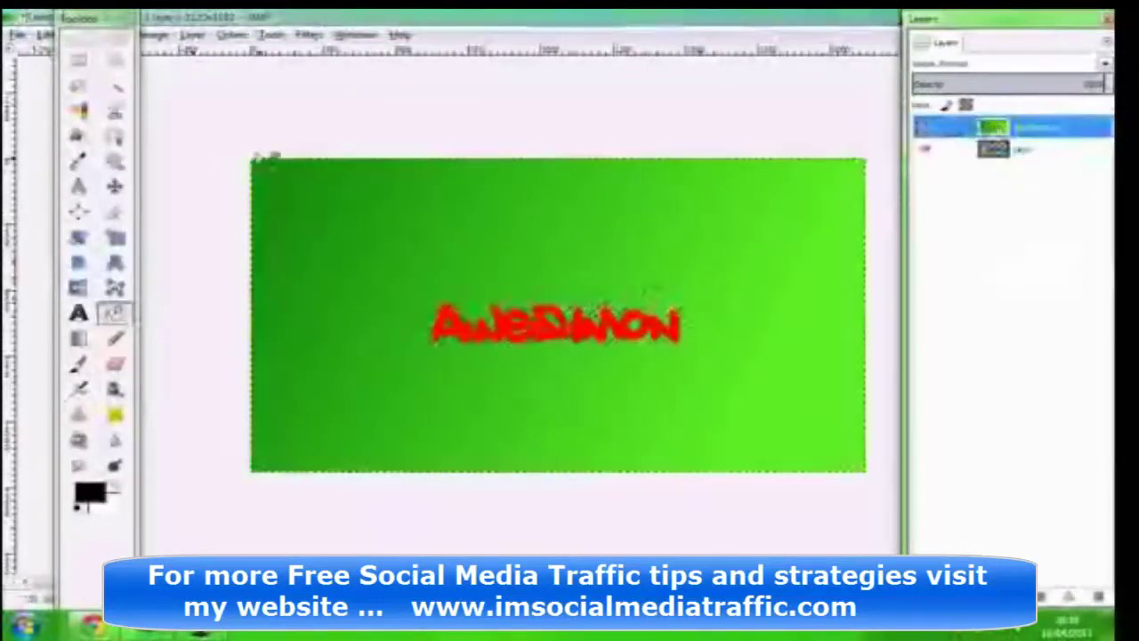
Step: Try merging the background layer down onto the black-filled layer and undo the merge
left_click(192, 35)
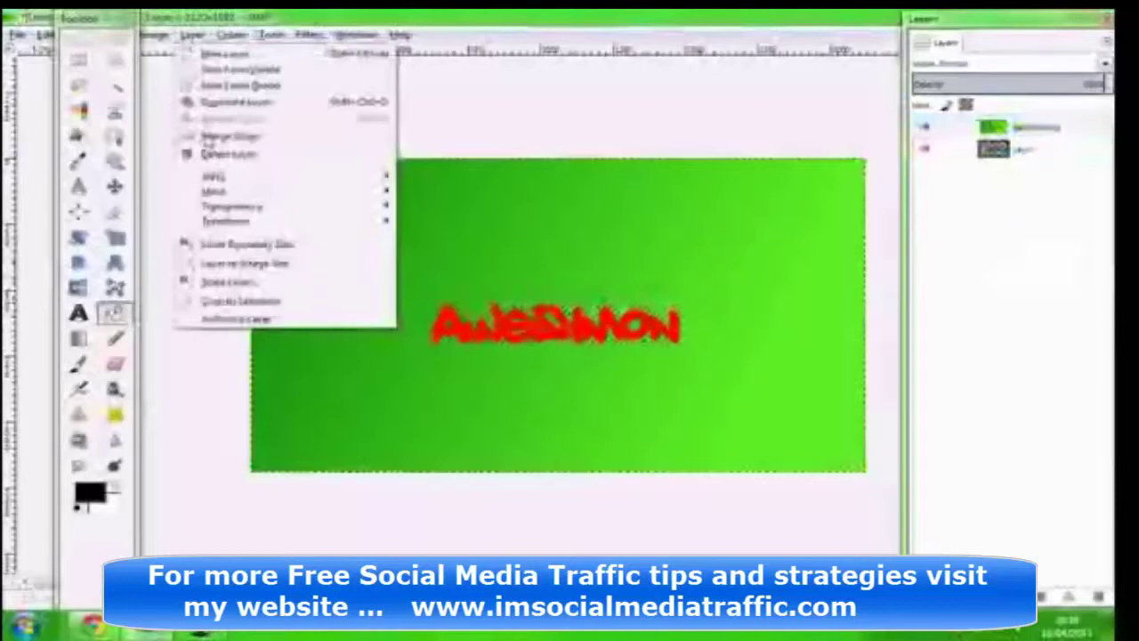
left_click(207, 138)
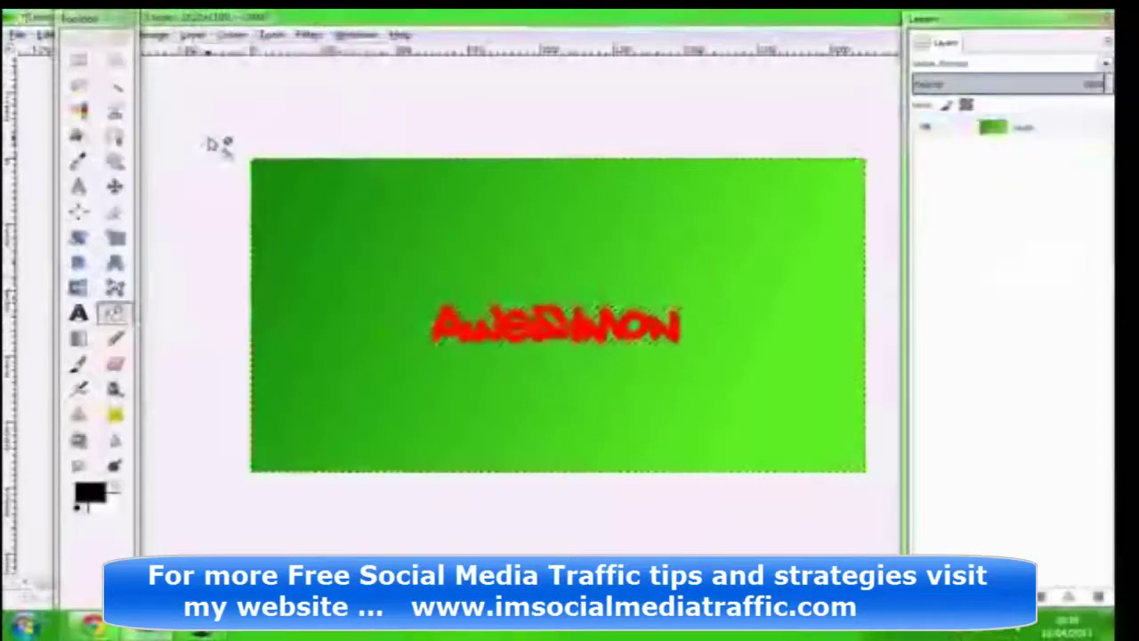
key("ctrl+z")
Step: Try filling the edge around the red lettering with black on the lower layer
left_click(994, 151)
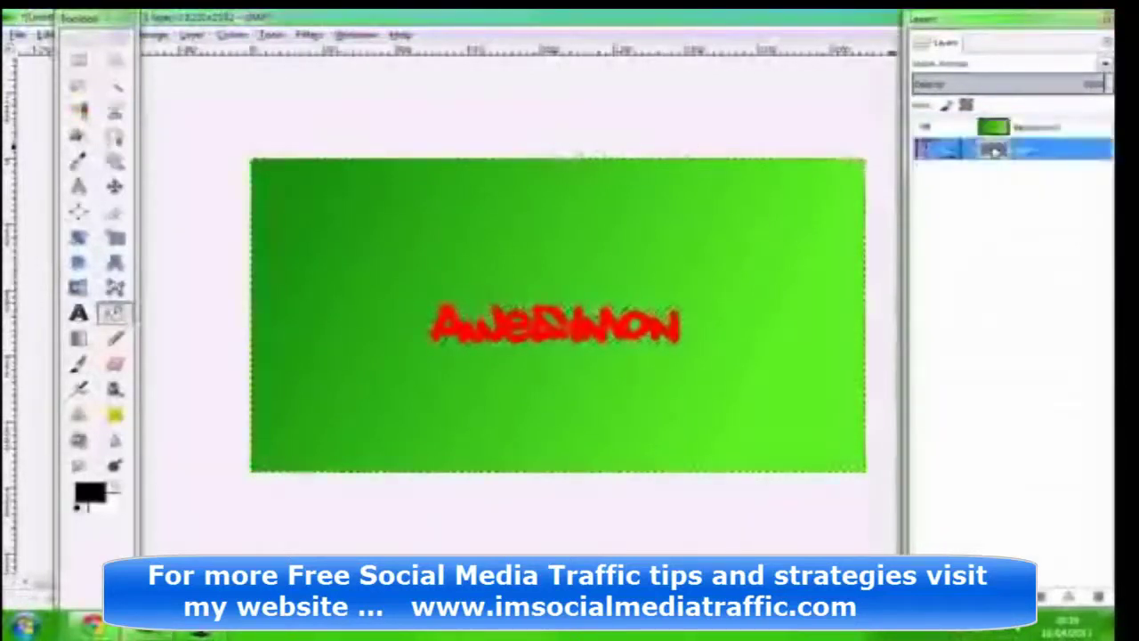
double_click(993, 151)
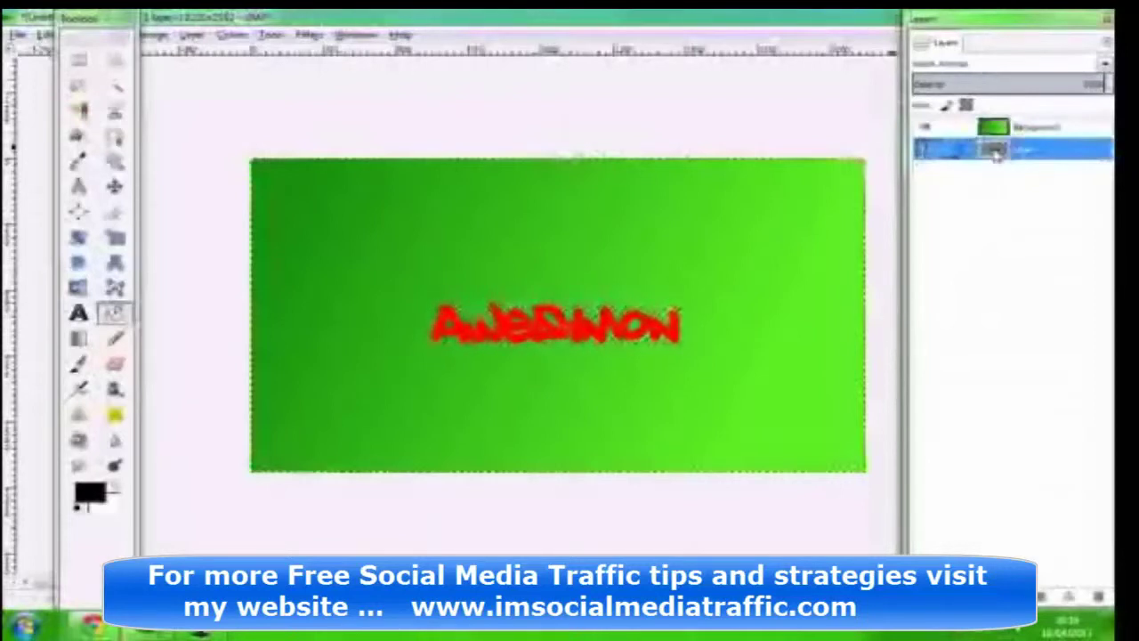
left_click(223, 199)
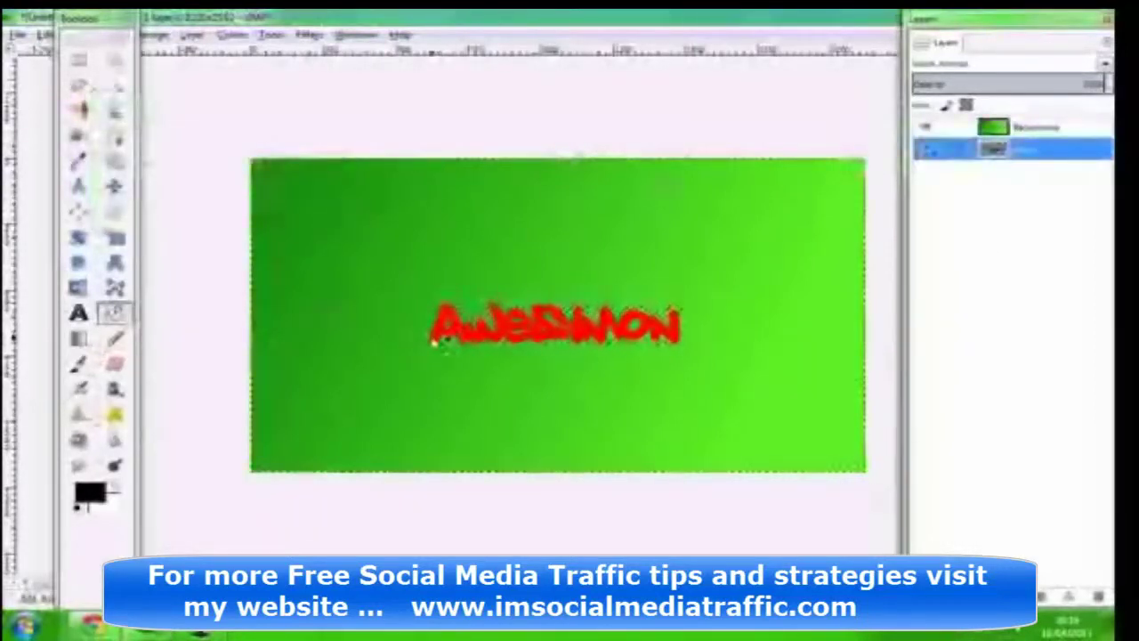
left_click(432, 343)
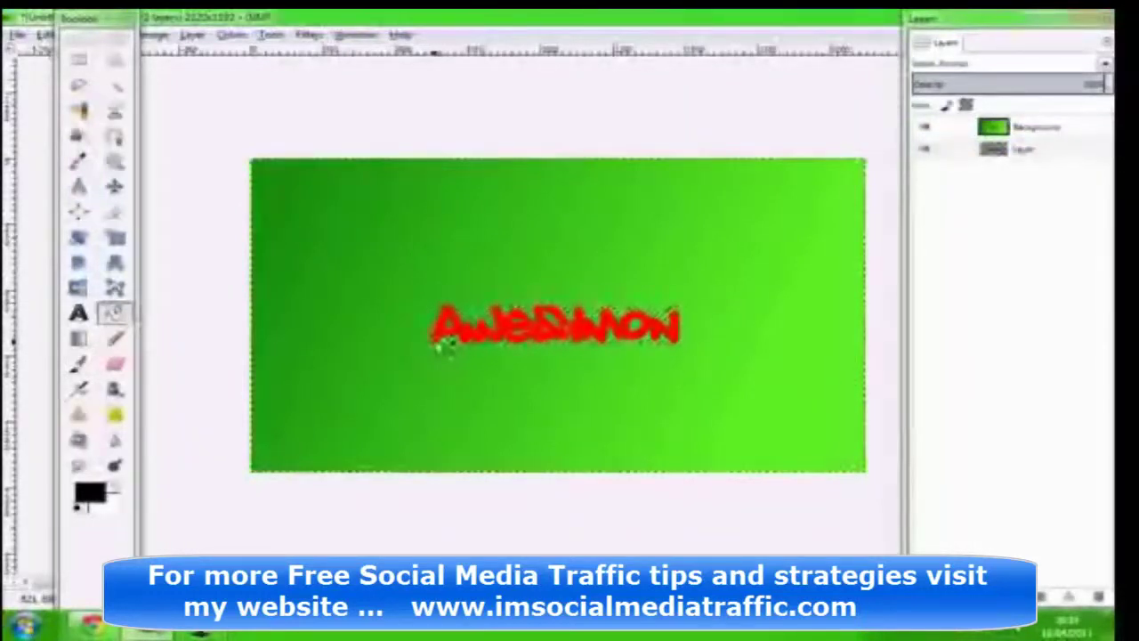
Step: Fill the outline around the red lettering with black on the background layer and merge it down onto the lower layer
left_click(952, 128)
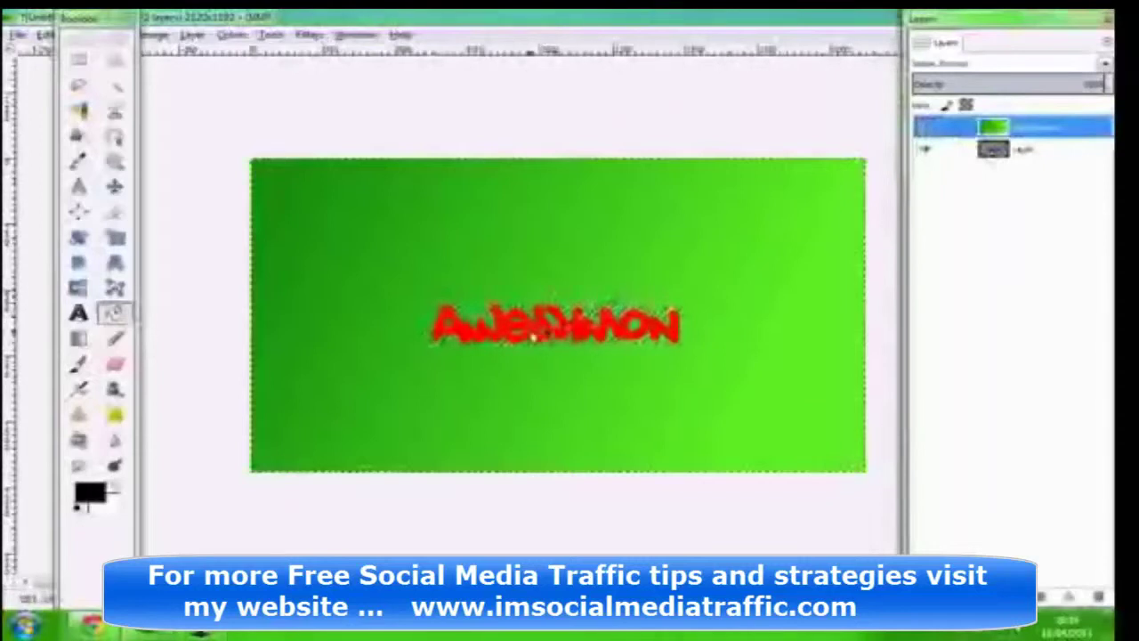
left_click(529, 342)
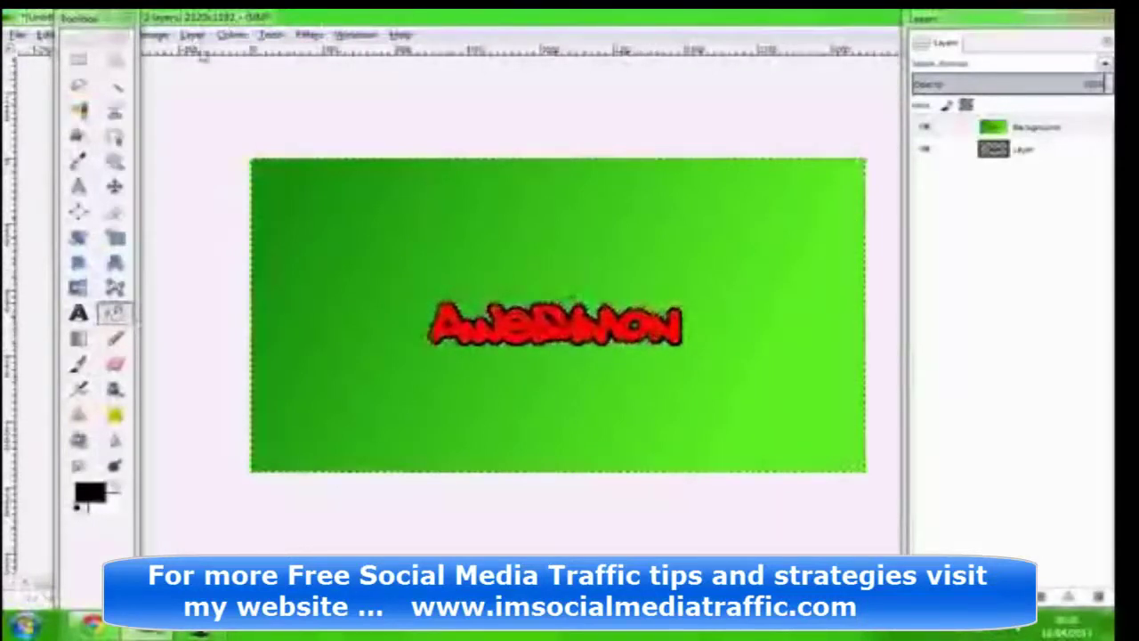
left_click(192, 35)
left_click(218, 138)
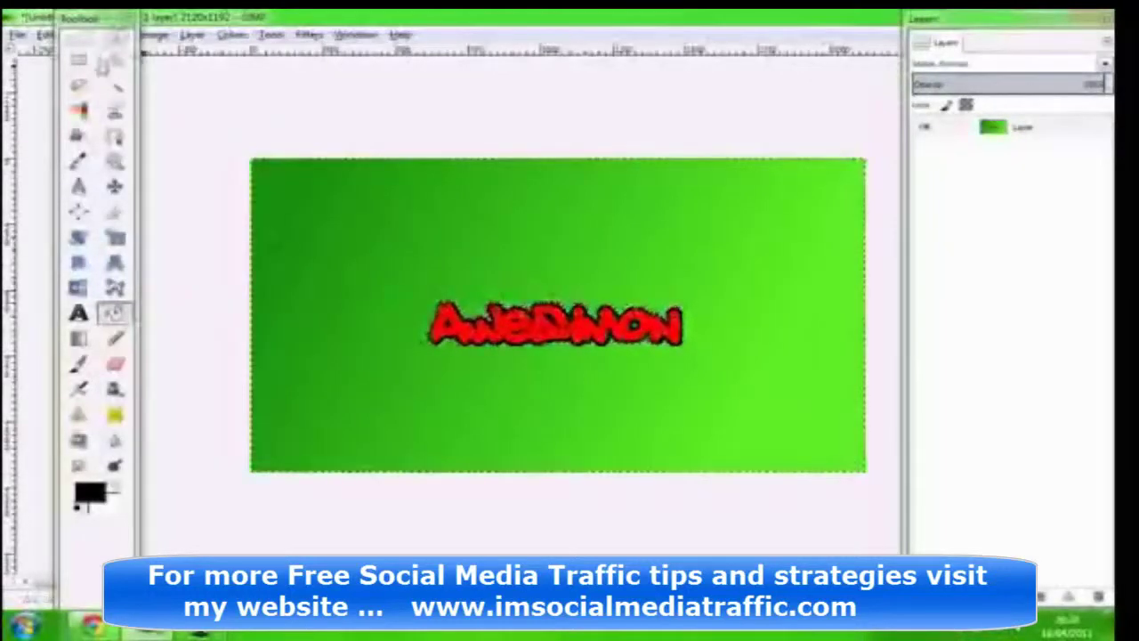
Step: Deselect everything in the image and move the toolbox window clear of the canvas
left_click_drag(106, 20, 173, 122)
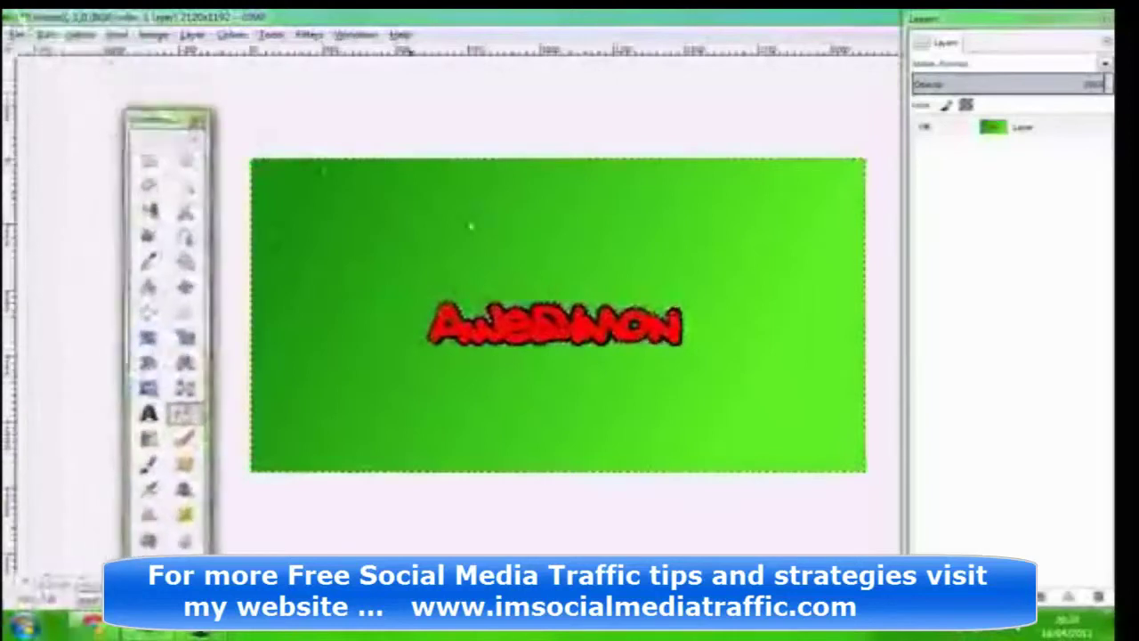
left_click(45, 34)
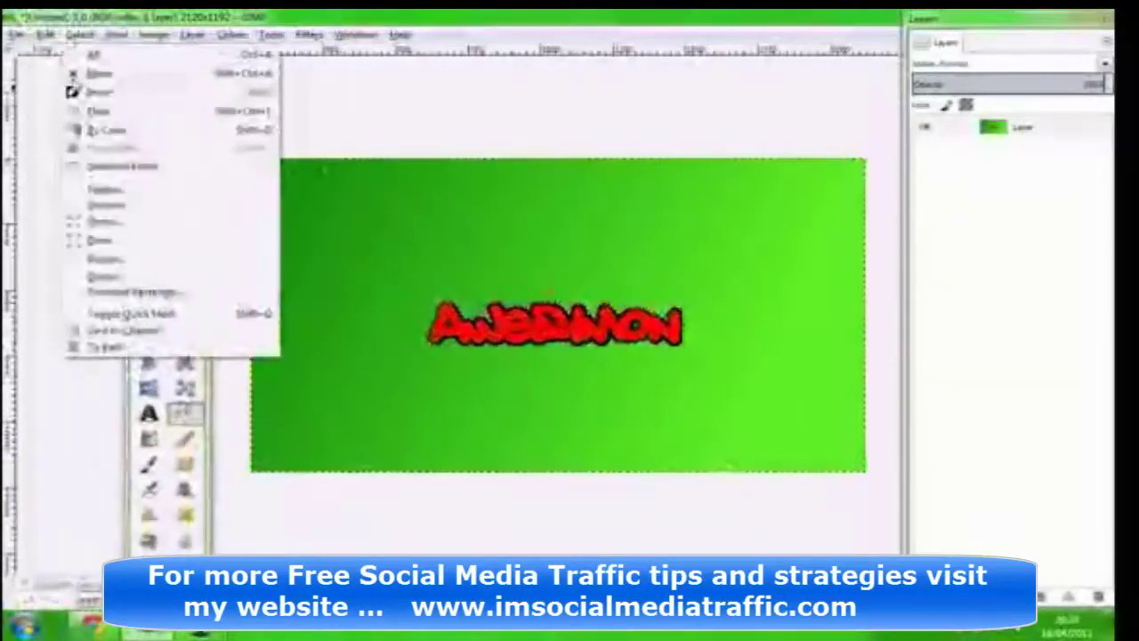
left_click(72, 75)
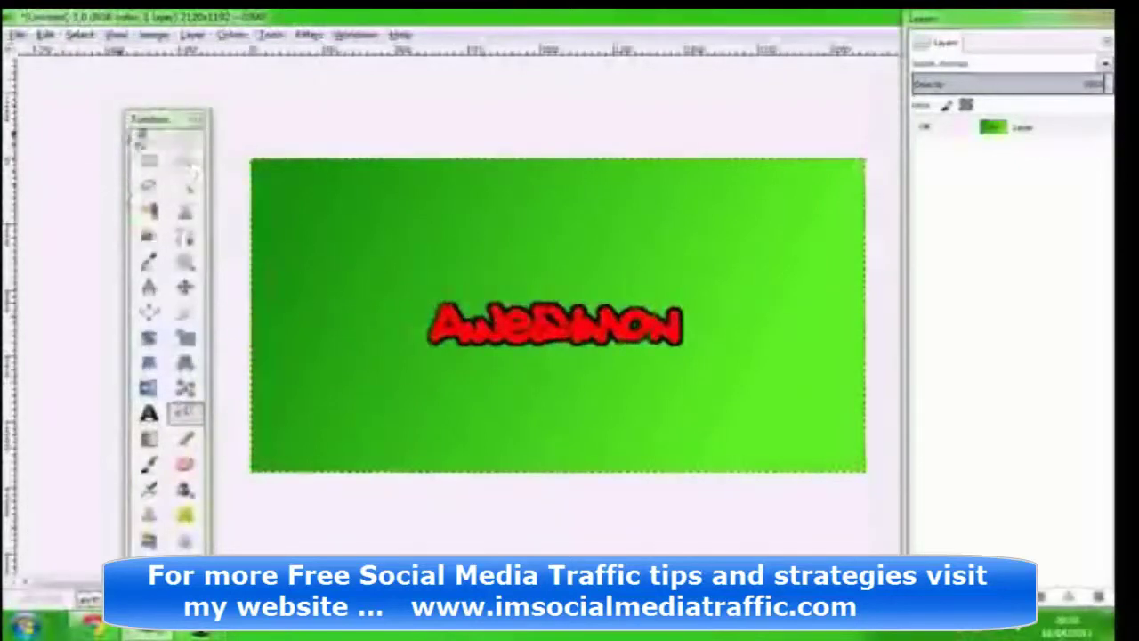
left_click_drag(155, 118, 31, 18)
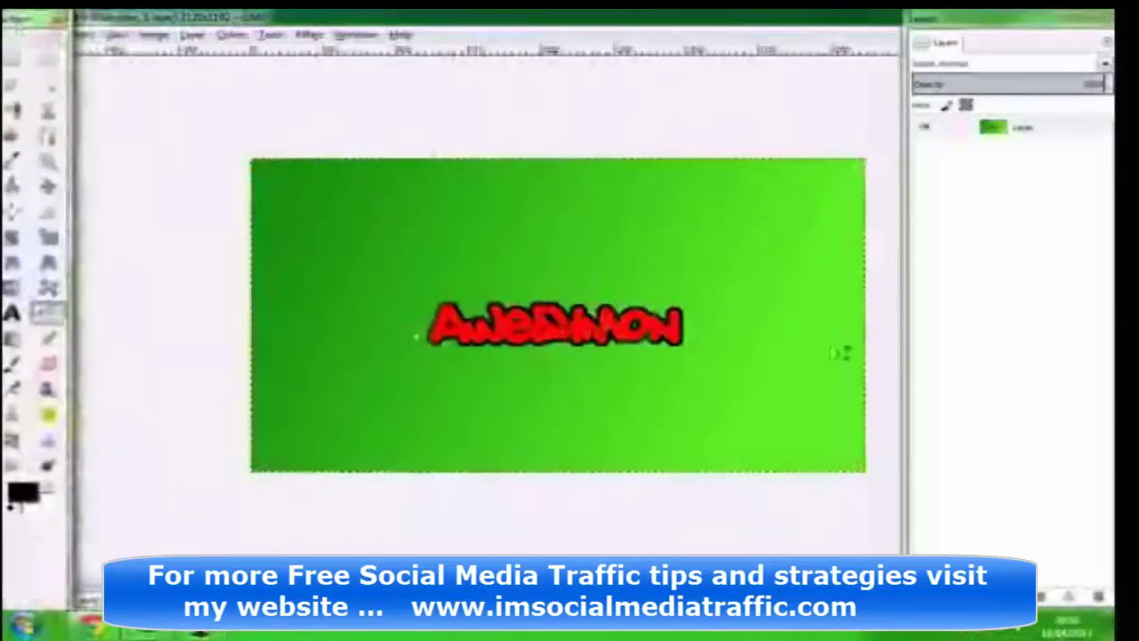